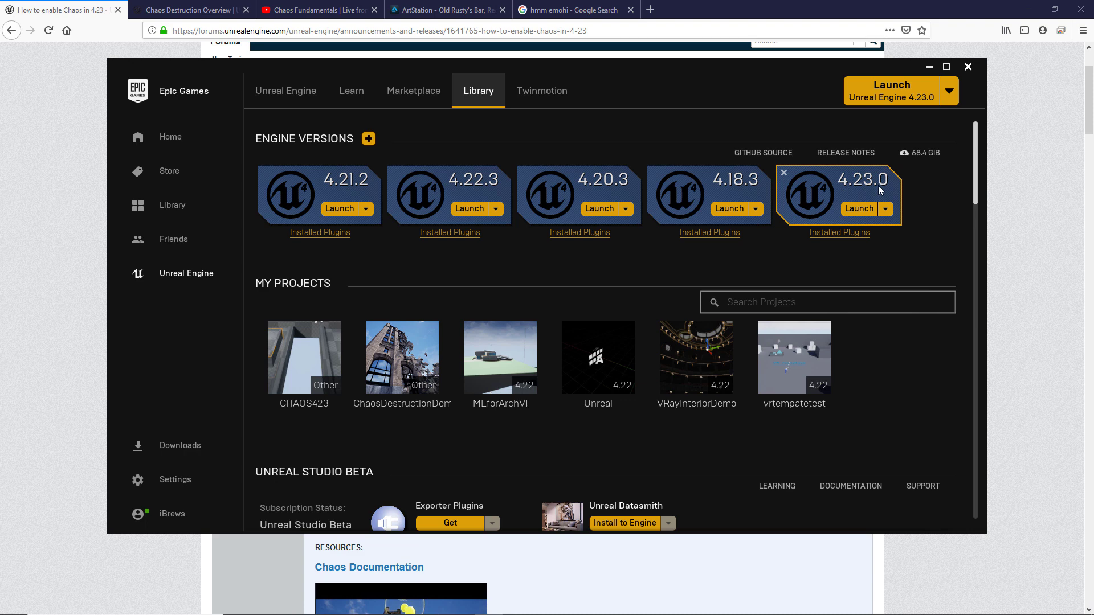
Open the Chaos Destruction Demo detail page from the Engine Feature Samples in the launcher's learning content and choose to create a project
click(352, 92)
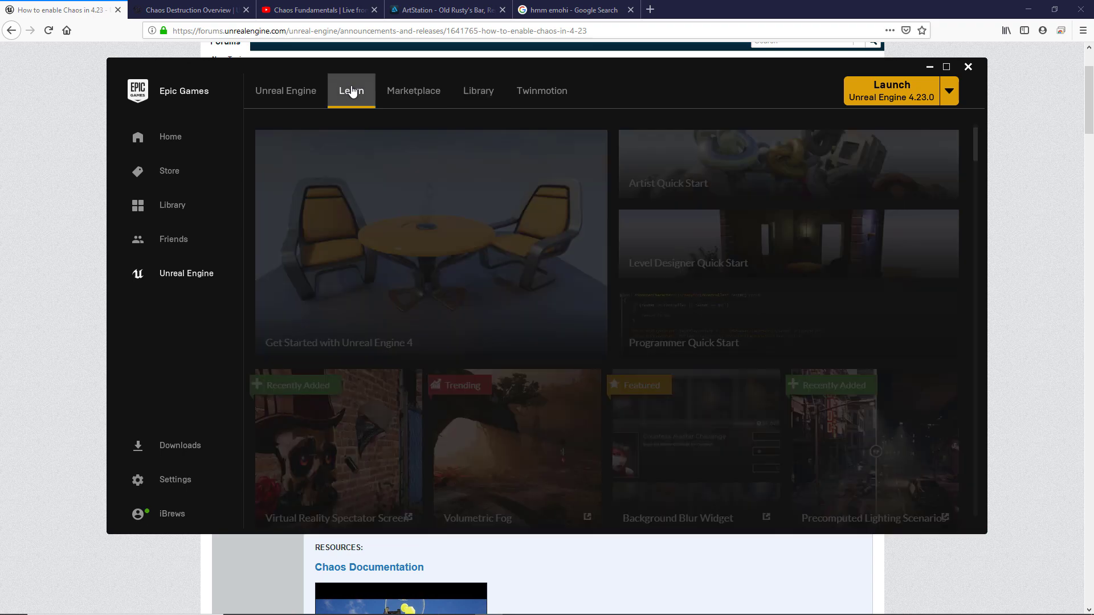
scroll(420, 214, down, 4)
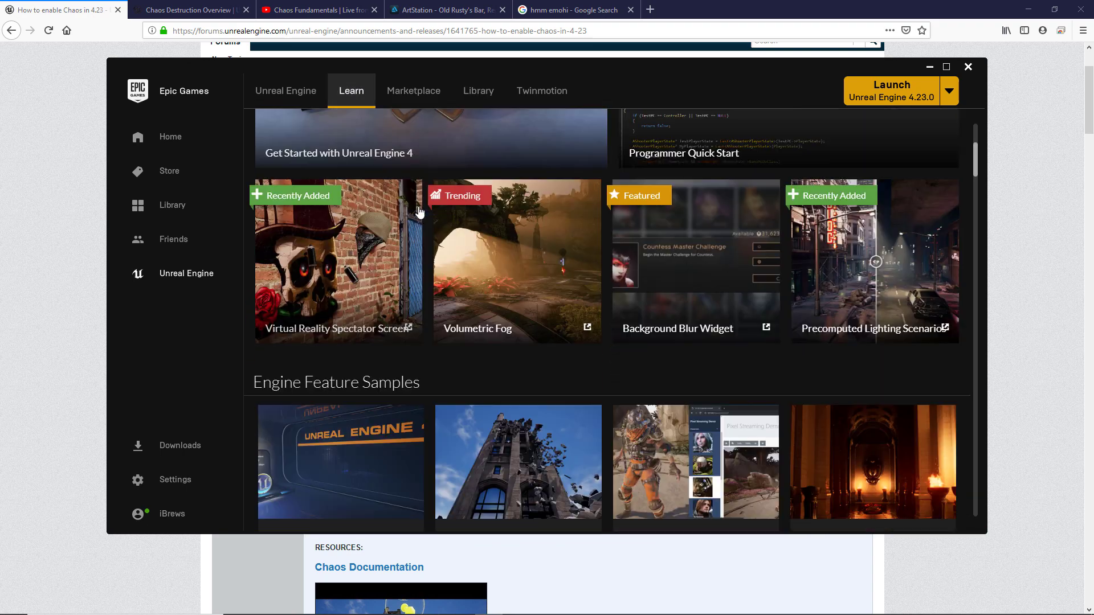
scroll(420, 212, down, 2)
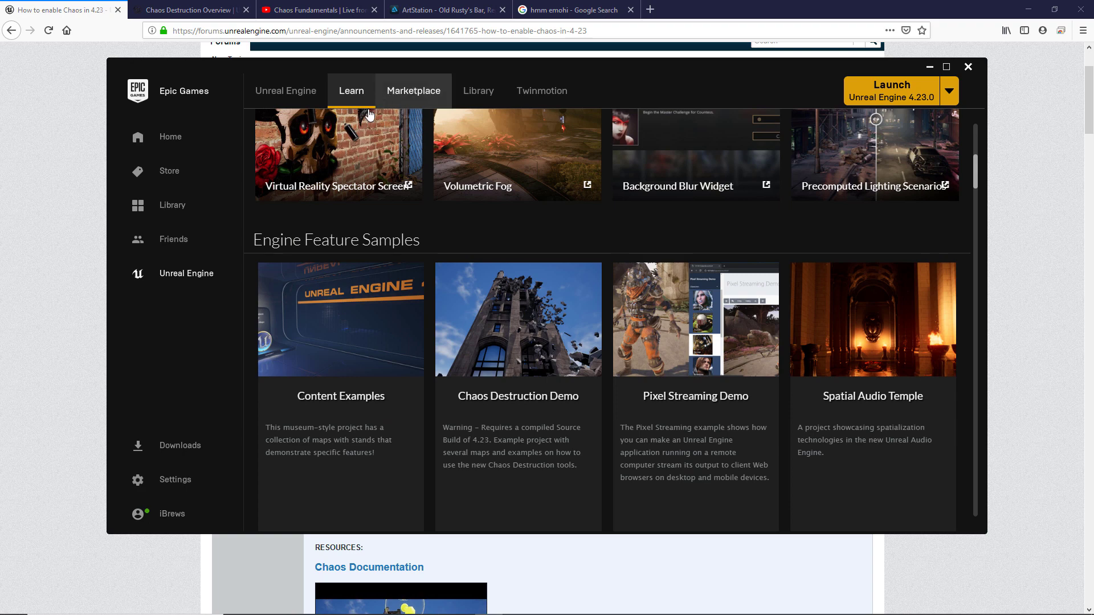
click(532, 411)
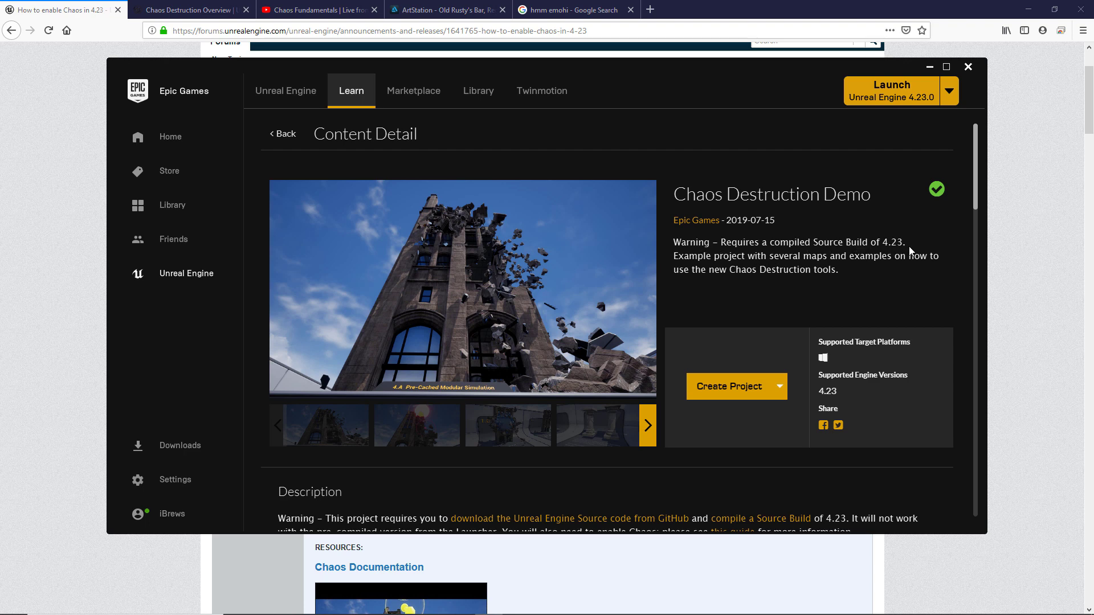
scroll(797, 285, down, 1)
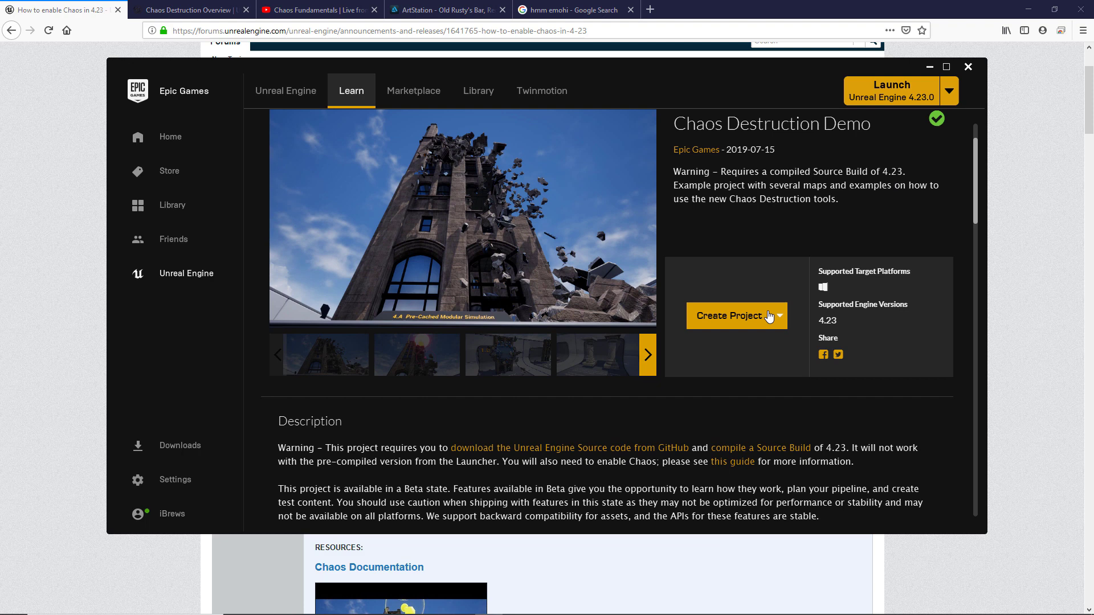
click(769, 316)
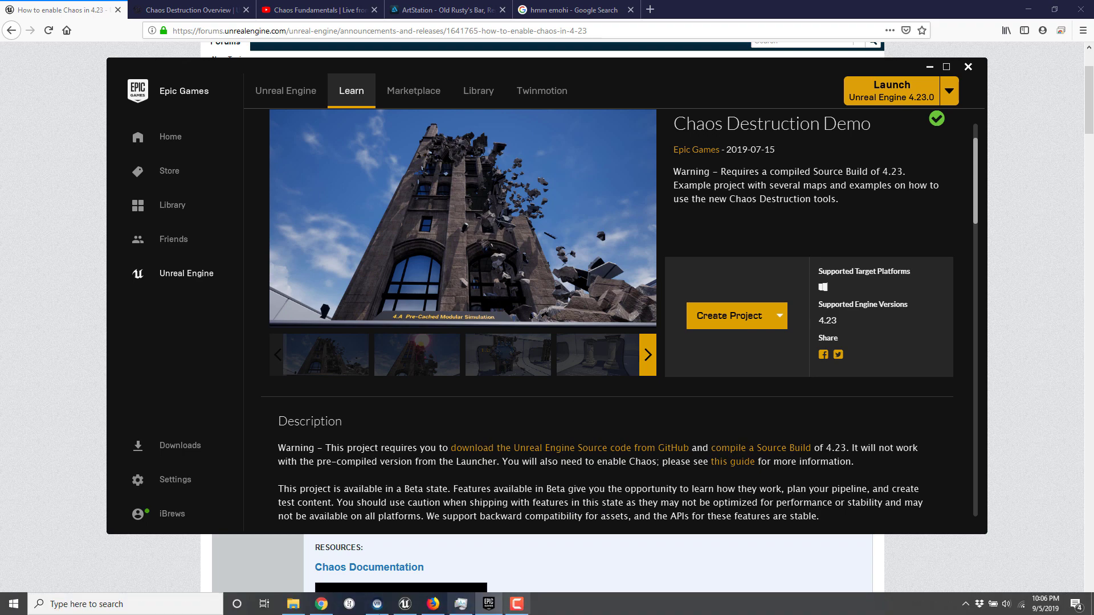
Switch to File Explorer and inspect the ChaosDestructionDemo folder, Setup.bat and GenerateProjectFiles.bat inside the UnrealEngine folder
click(292, 606)
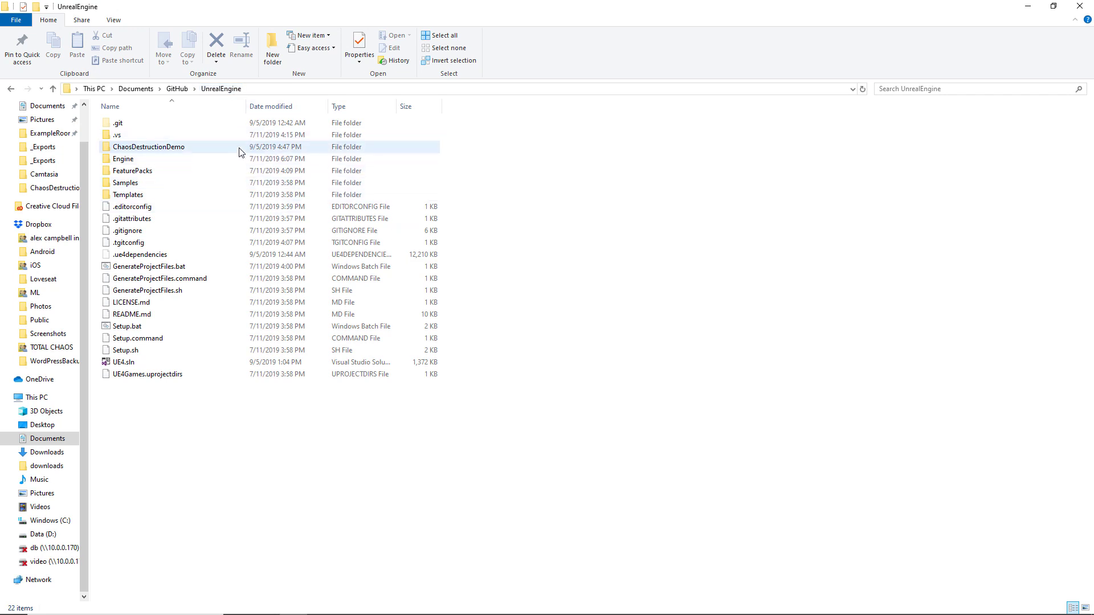
double_click(190, 148)
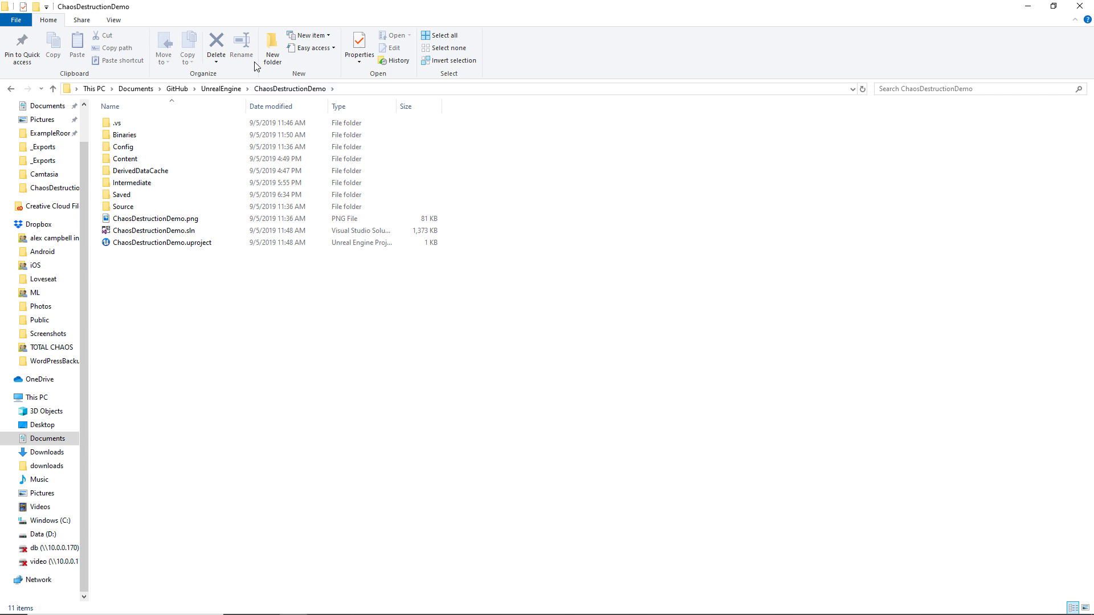
click(220, 89)
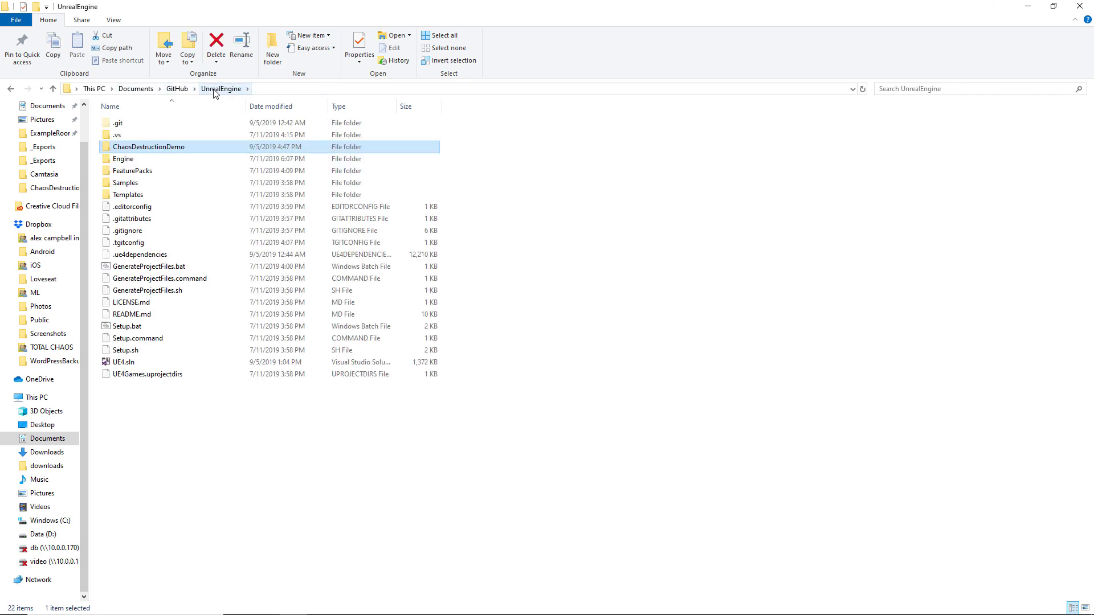
click(283, 326)
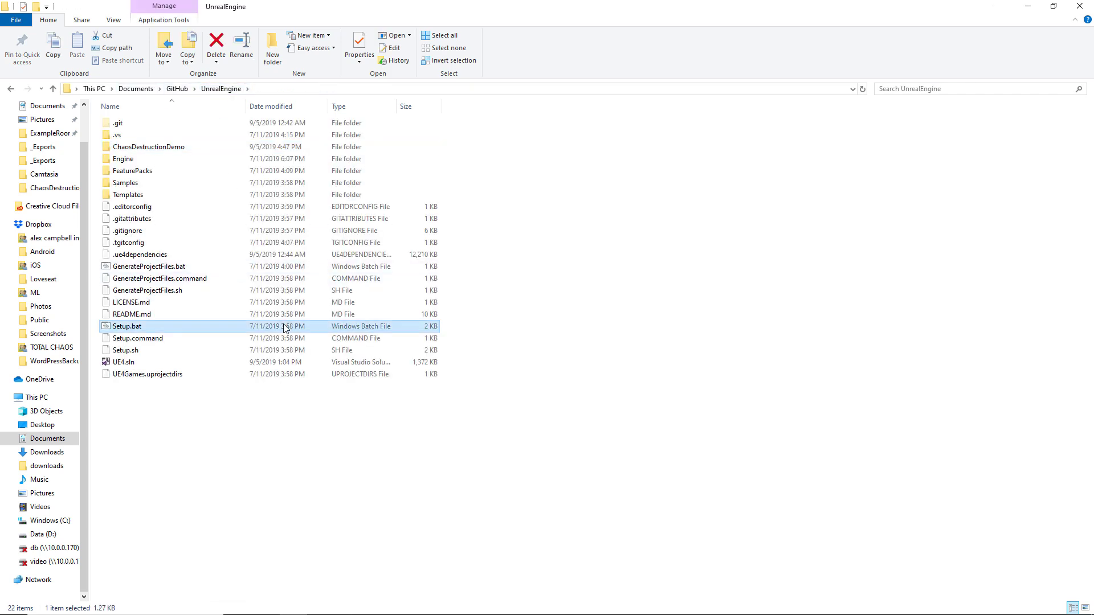
click(265, 267)
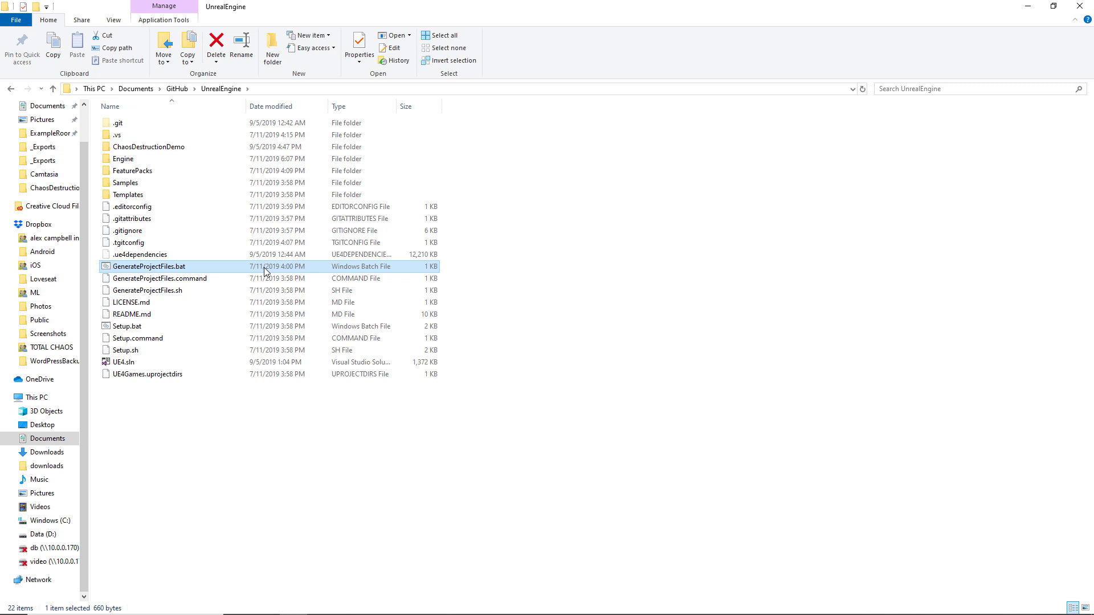
Open UE4.sln in Visual Studio and review the Batch Builder's build jobs and the bCompileChaos line in UE4Editor.Target.cs
click(214, 363)
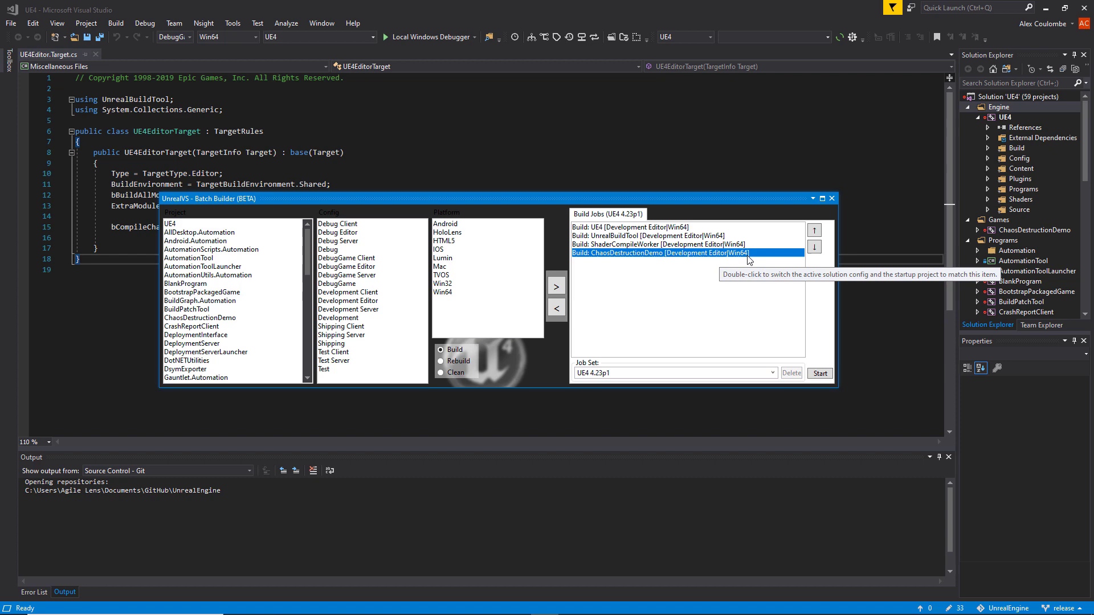
click(669, 235)
click(670, 228)
drag(535, 198, 598, 203)
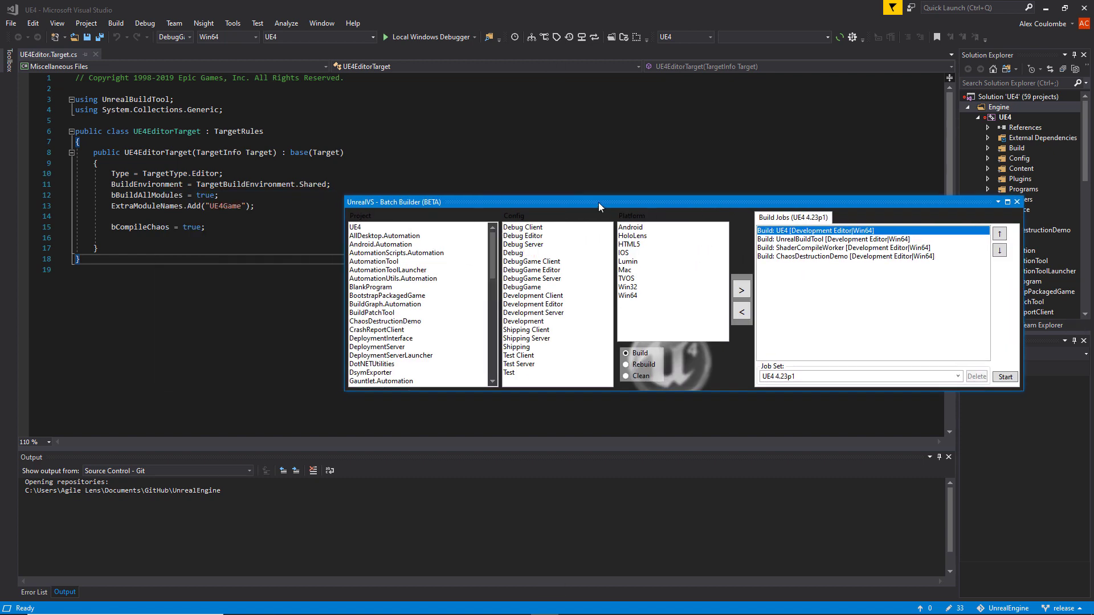
click(111, 227)
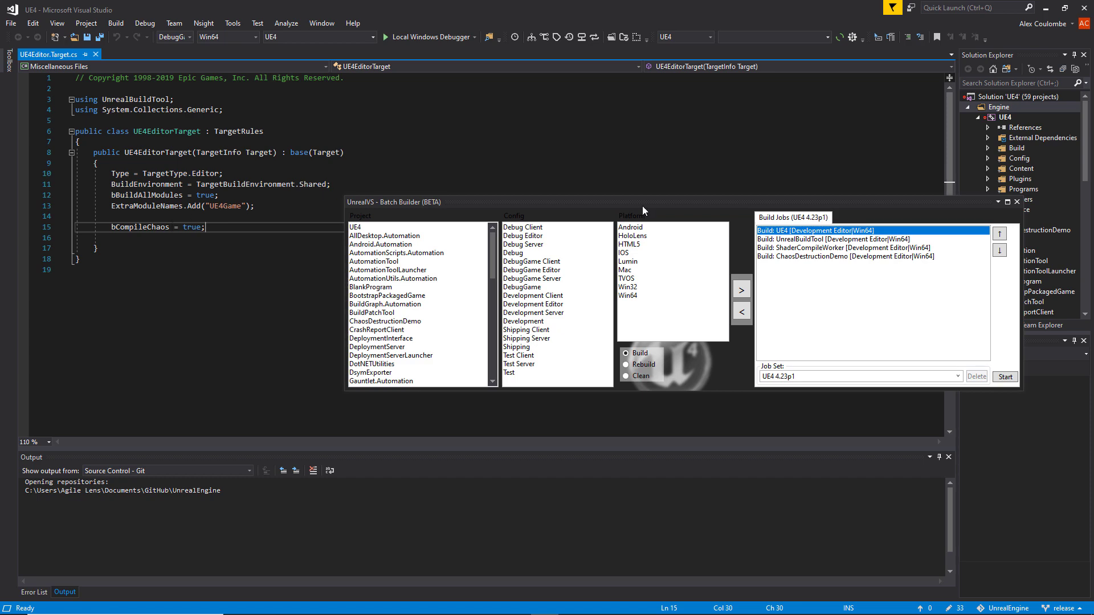
drag(643, 204, 398, 168)
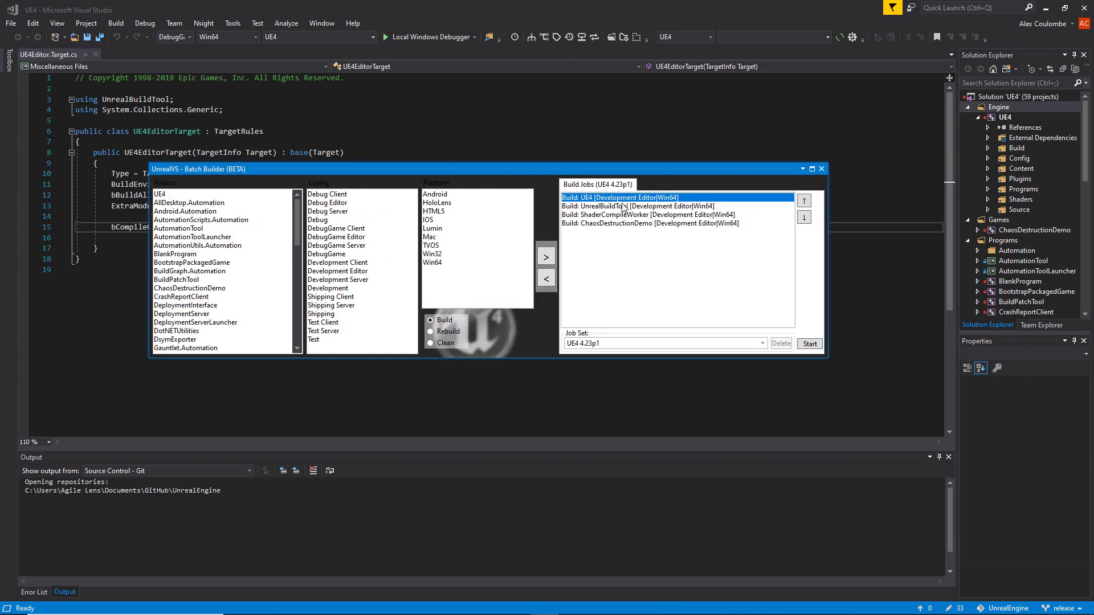
click(672, 224)
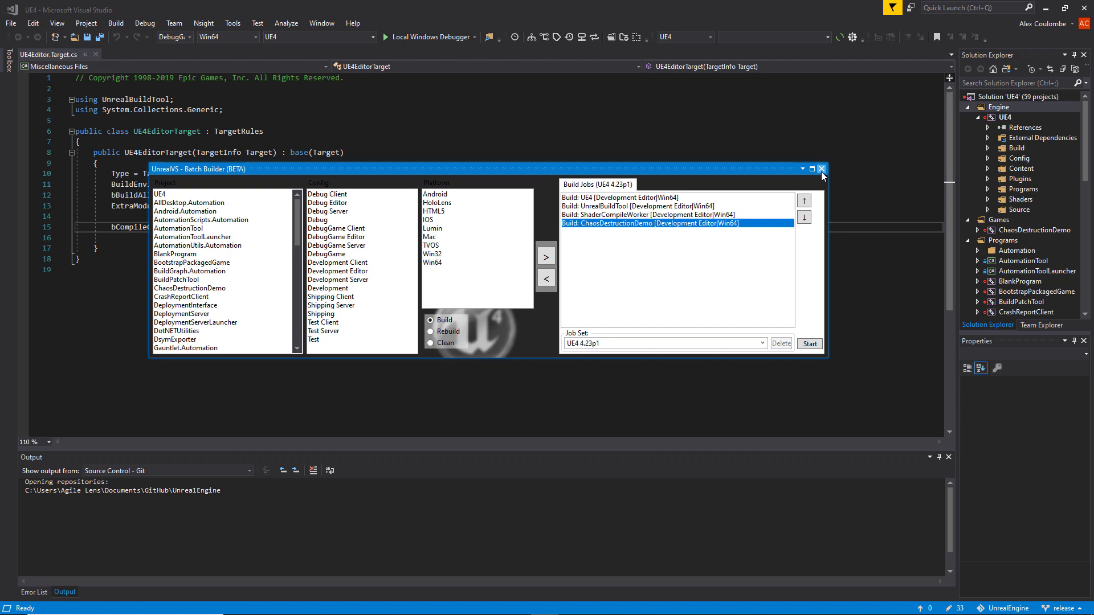
Look up the debug launch options of the ChaosDestructionDemo project and leave them without starting an instance
click(1024, 230)
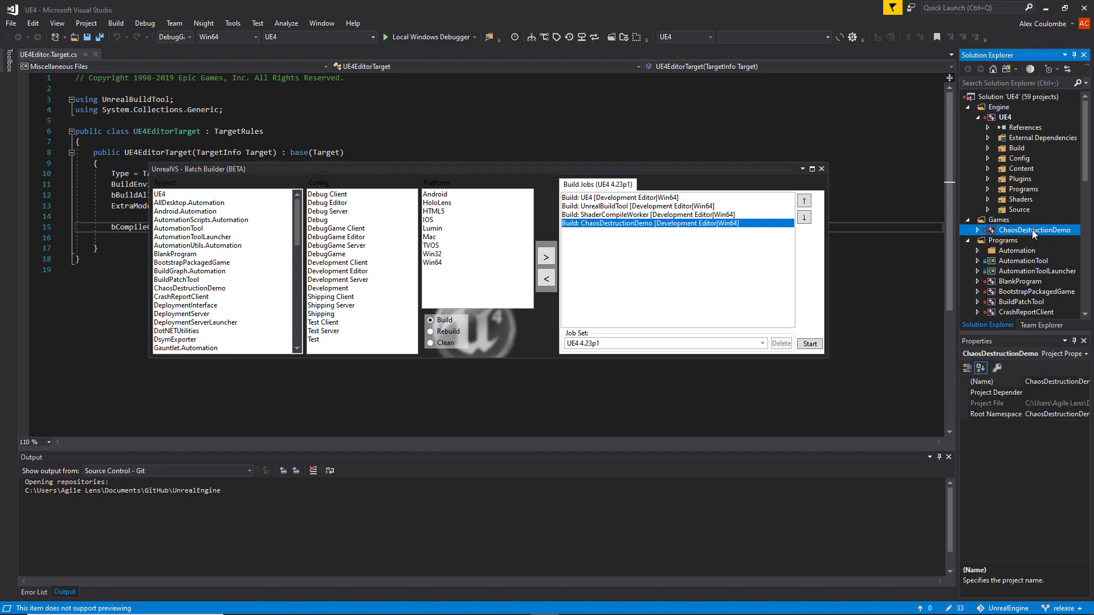
right_click(1033, 231)
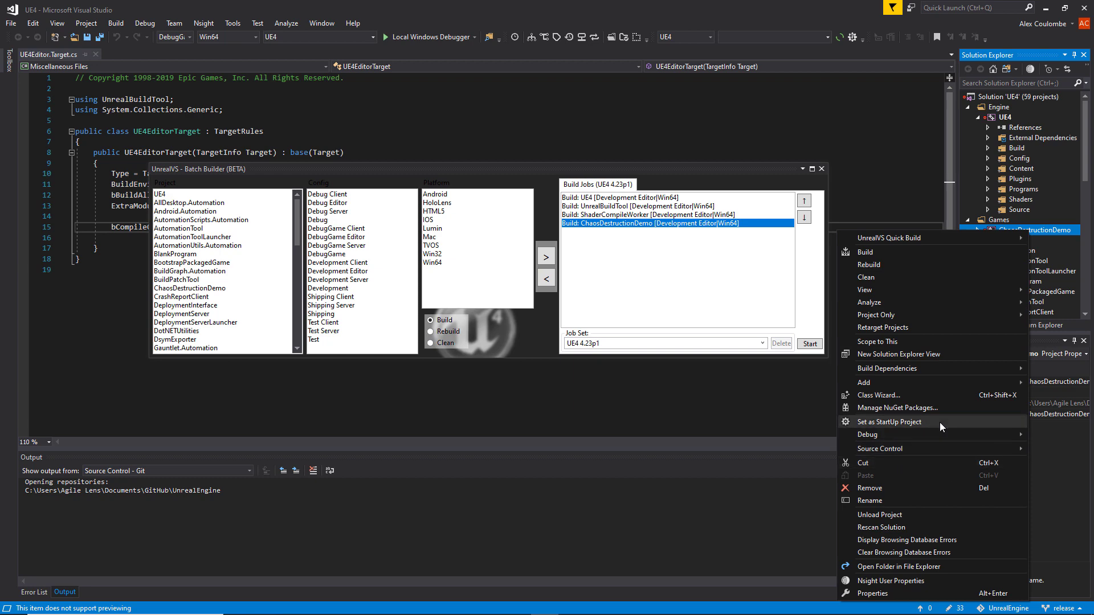
mouse_move(941, 433)
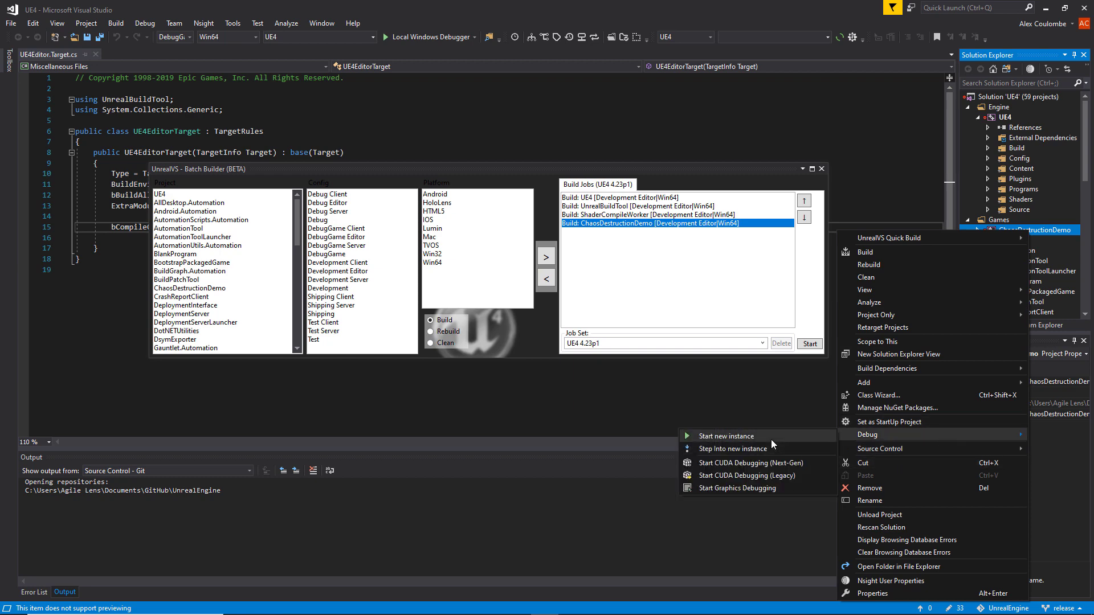
click(418, 429)
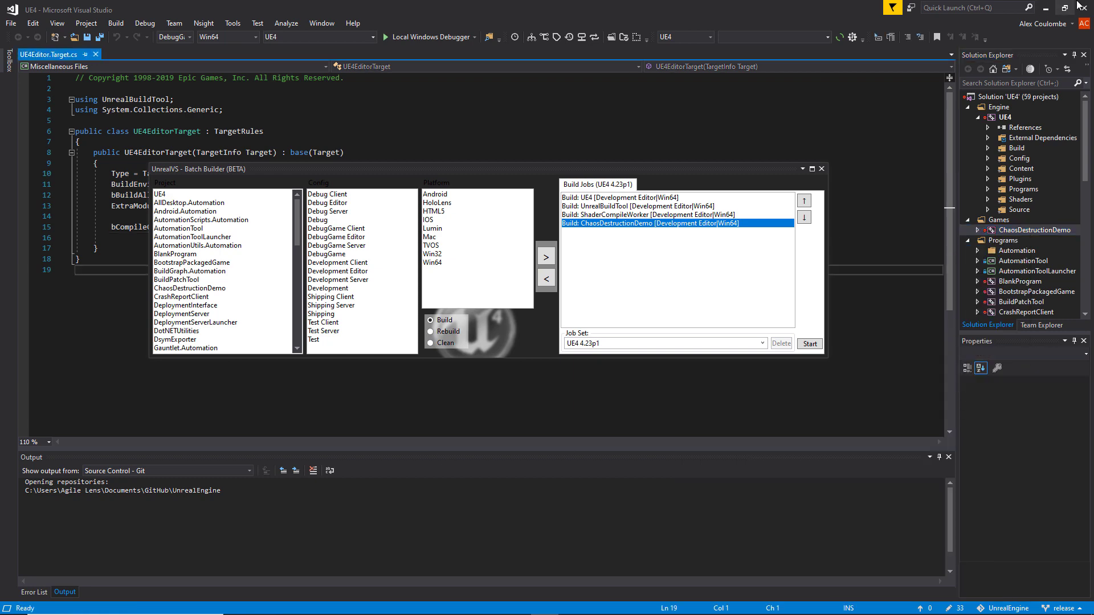
Return to the UnrealEngine folder, launch the demo project from its ChaosDestructionDemo folder and dismiss the SteamVR message
click(1046, 8)
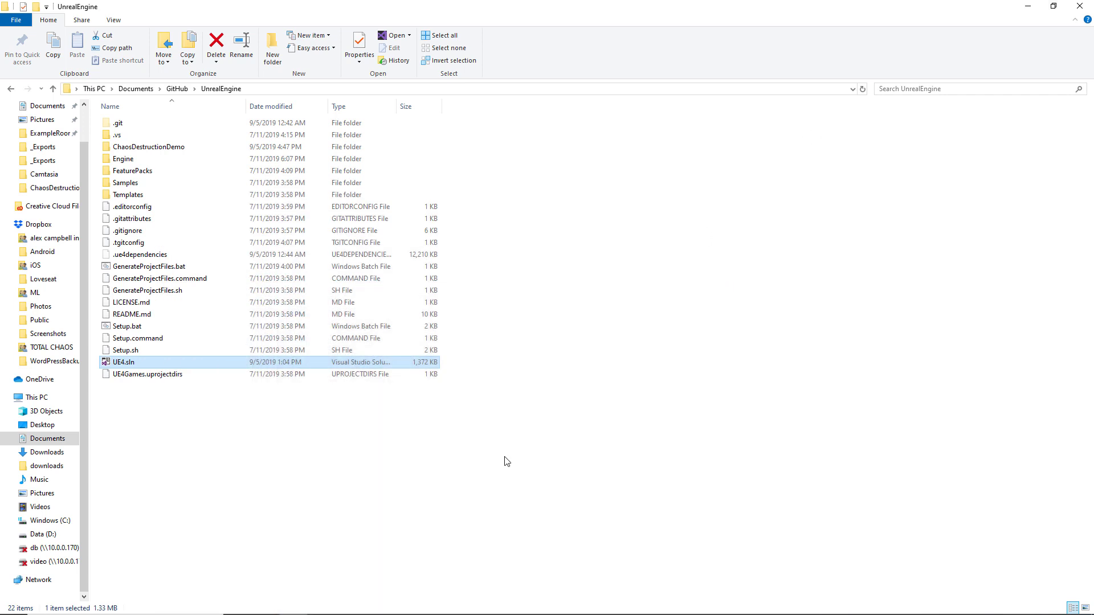
double_click(173, 147)
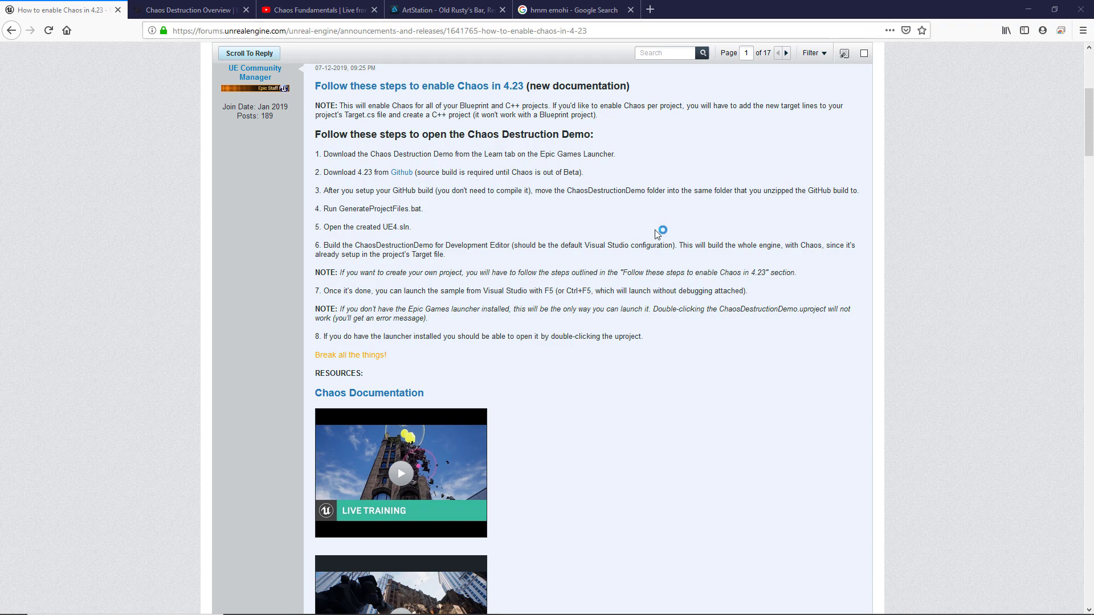
scroll(655, 230, up, 4)
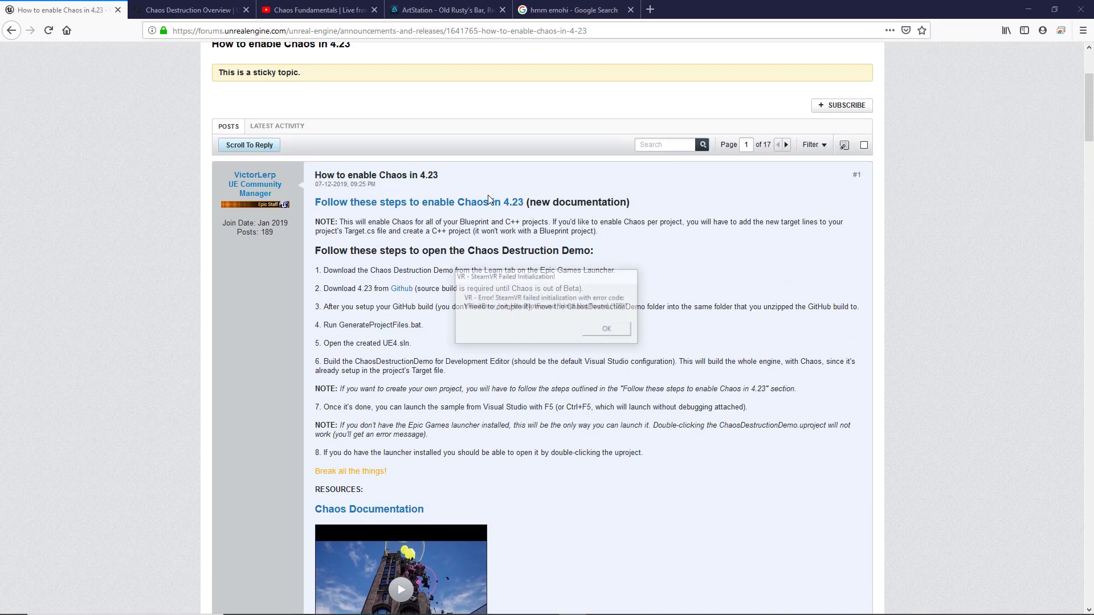
click(608, 330)
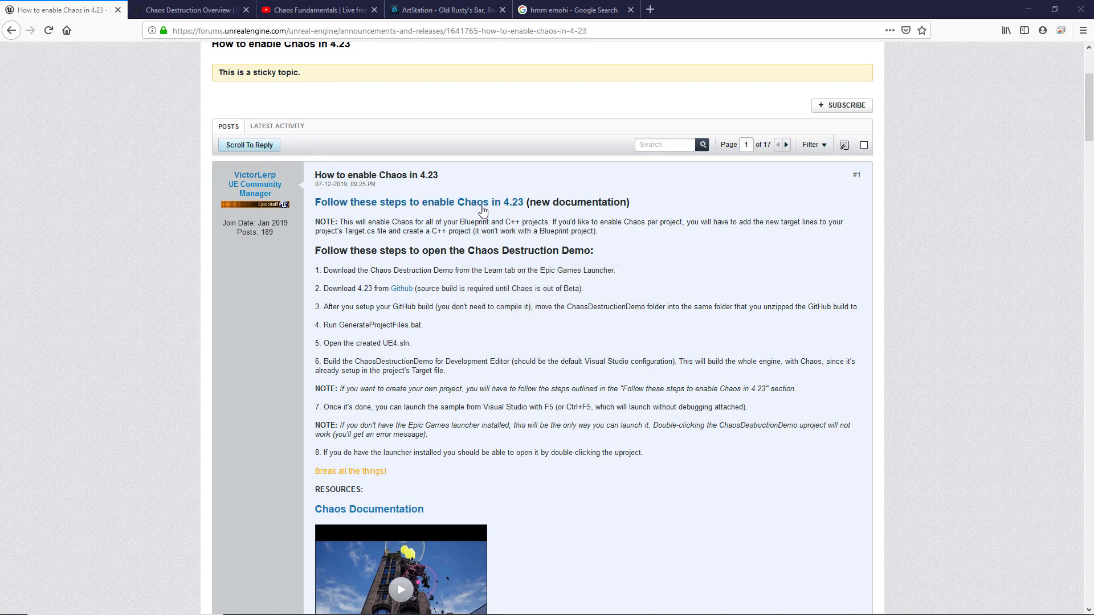
Open the forum post's linked documentation on enabling Chaos in 4.23, read the UE4Editor.Target.cs instructions and minimize the browser
click(482, 207)
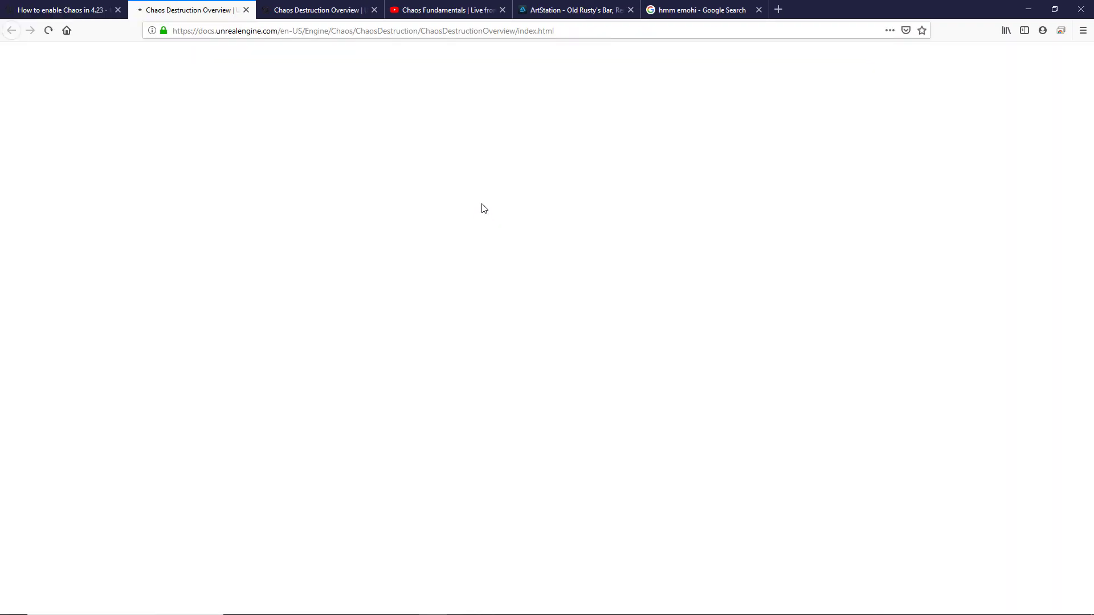
scroll(517, 278, down, 5)
scroll(517, 278, down, 5)
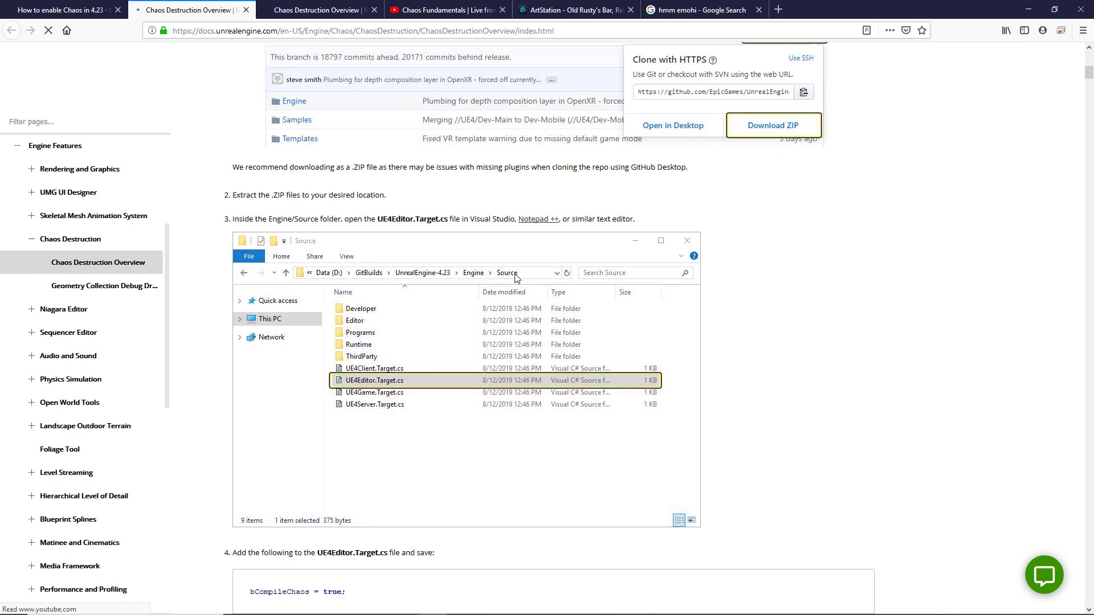
click(1027, 9)
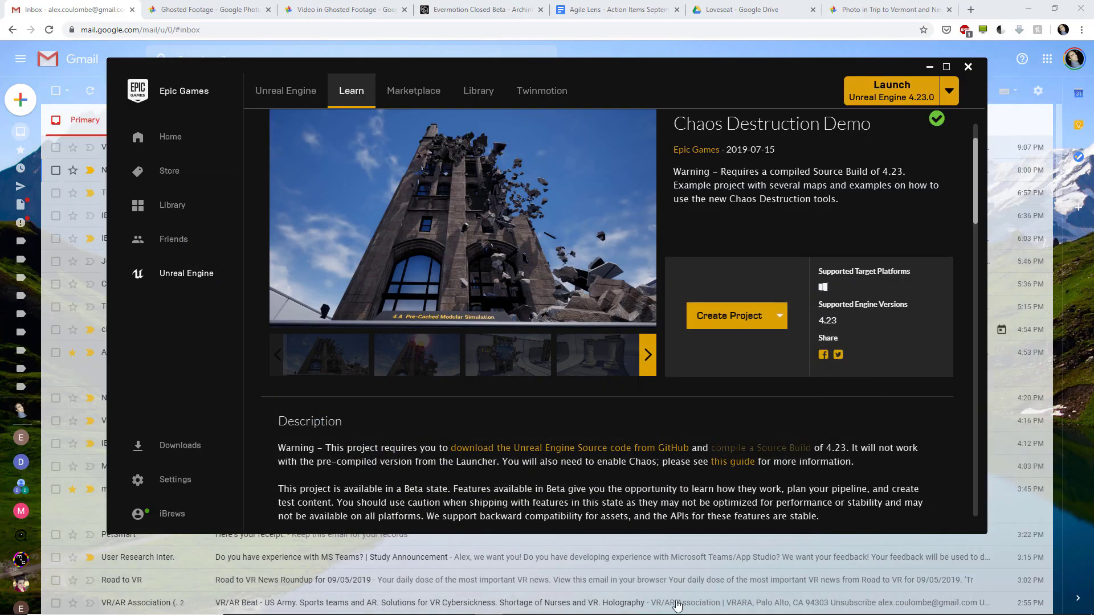
Switch to the Unreal Editor, examine the Chaos Destruction Demo welcome stand in the entry level and select it
click(551, 609)
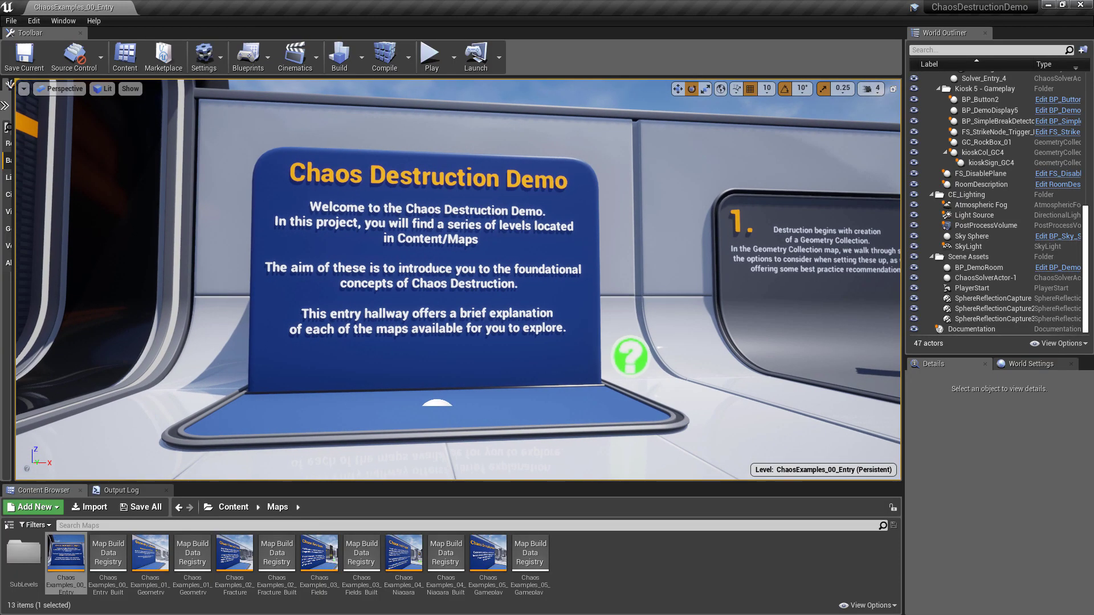
right_drag(458, 279, 455, 277)
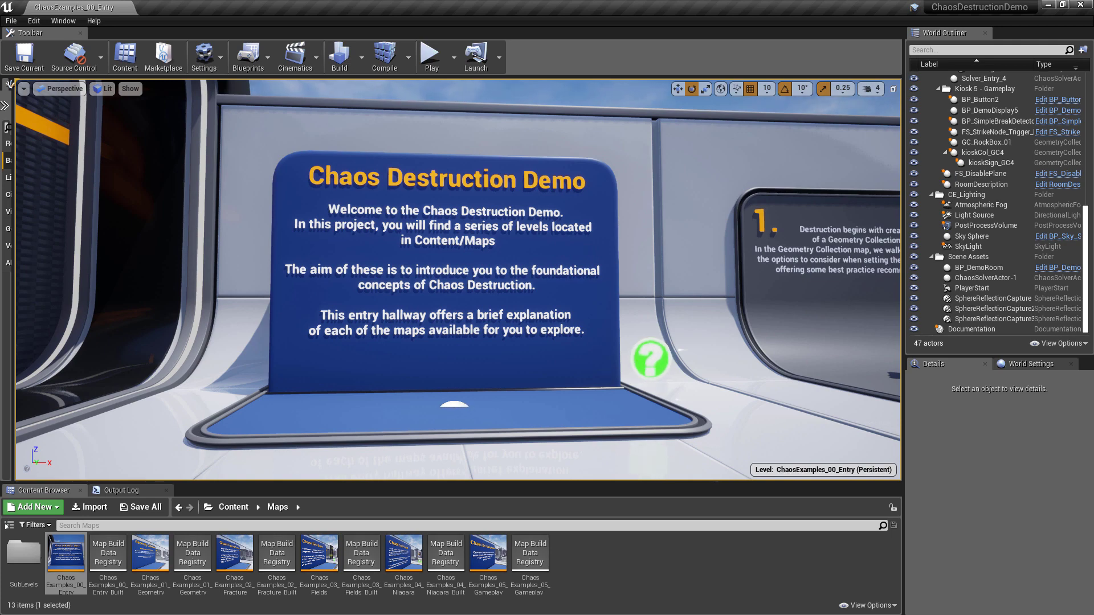
right_drag(458, 279, 519, 280)
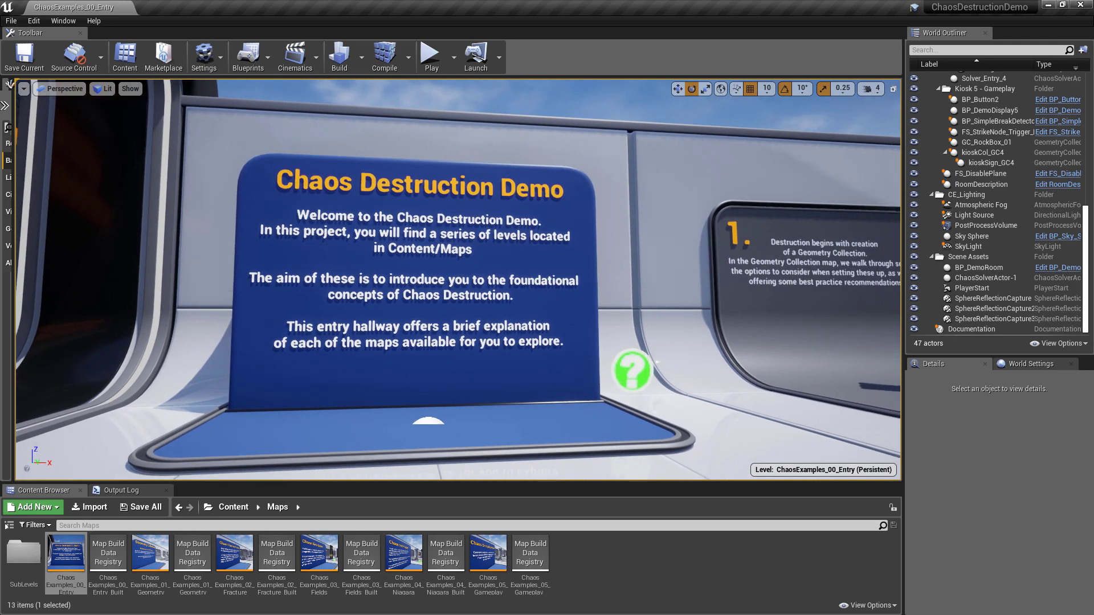
key(a)
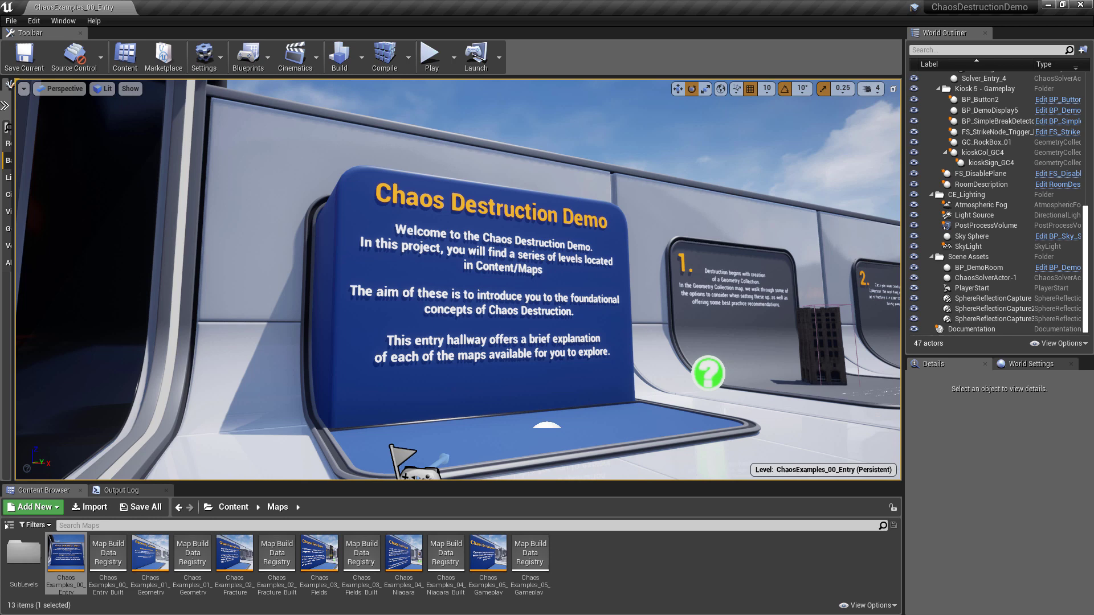
right_drag(458, 279, 460, 319)
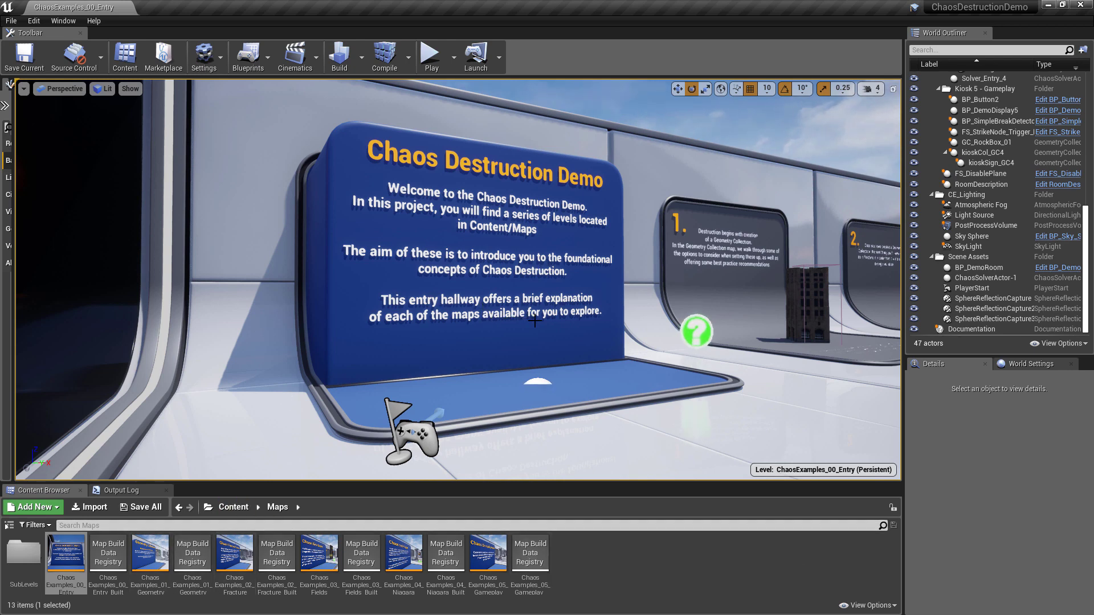
right_click(539, 321)
click(505, 318)
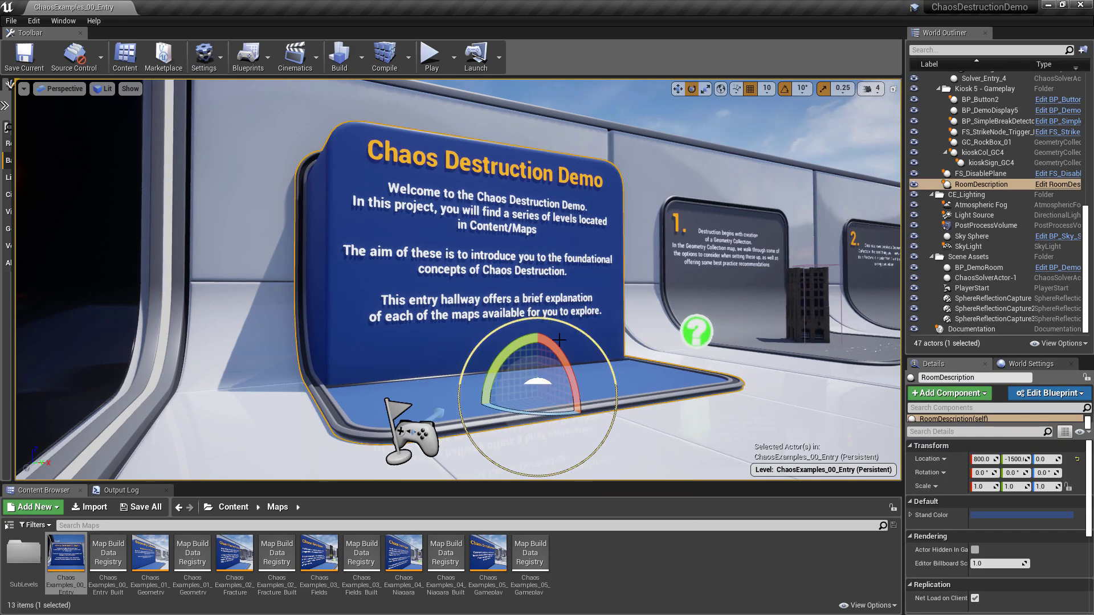
Fly over to kiosk 1 in the entry hallway and select its building geometry collection
key(w)
right_drag(558, 340, 692, 388)
key(s)
key(w)
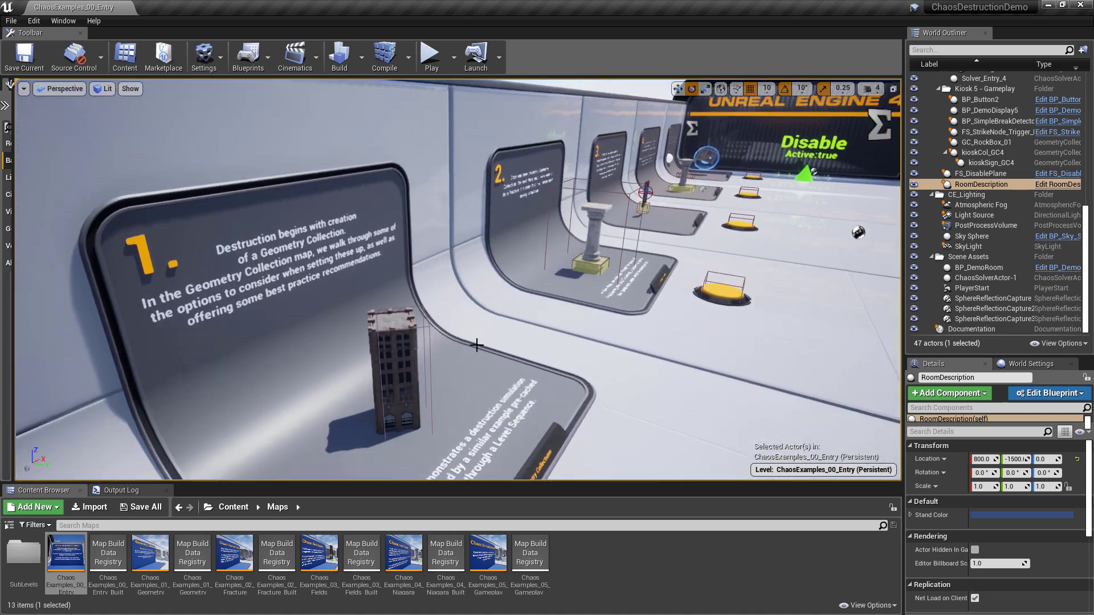
click(397, 356)
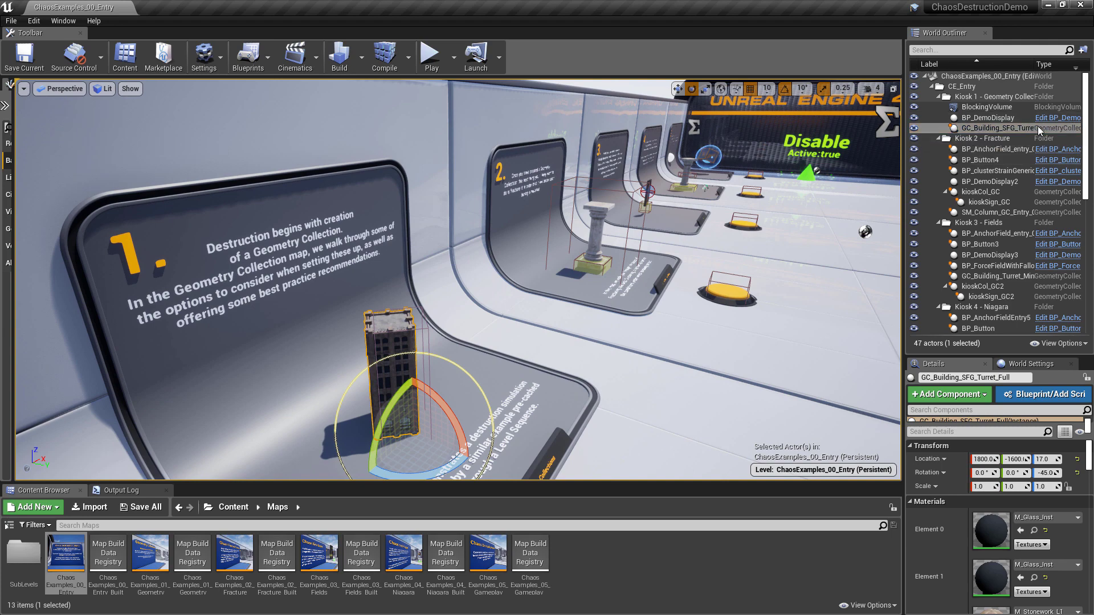
Widen the World Outliner, fly to kiosk 2 in the entry hallway and select its column geometry collection
drag(904, 165, 859, 173)
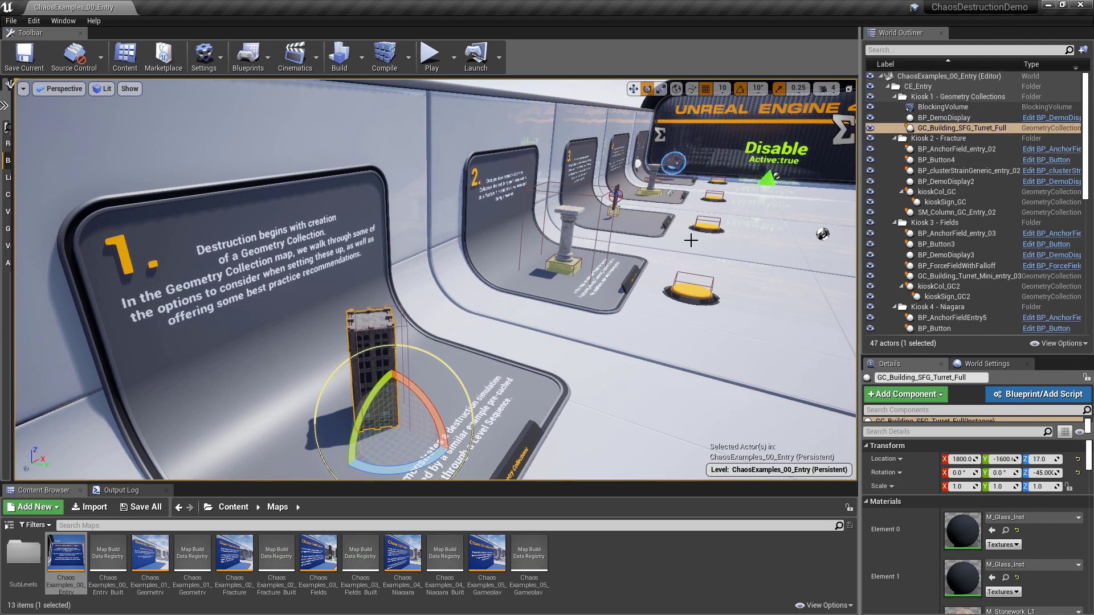
key(w)
key(d)
right_drag(429, 168, 403, 166)
click(429, 168)
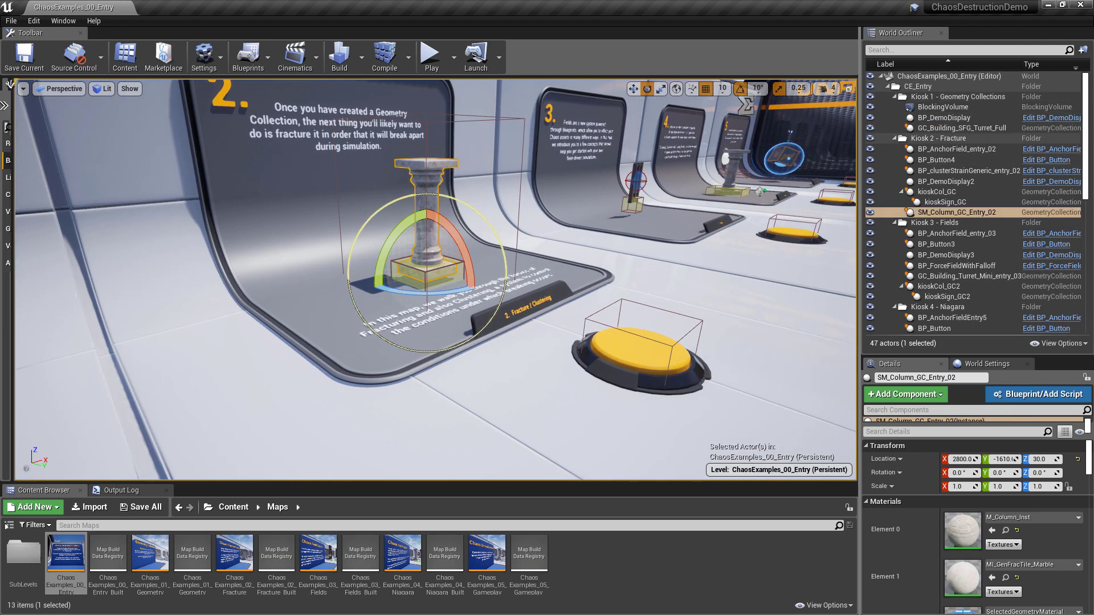
Fly on to kiosk 3, Fields, and select its anchor field BP_AnchorField_entry_03
key(d)
right_drag(442, 248, 402, 247)
key(w)
click(441, 250)
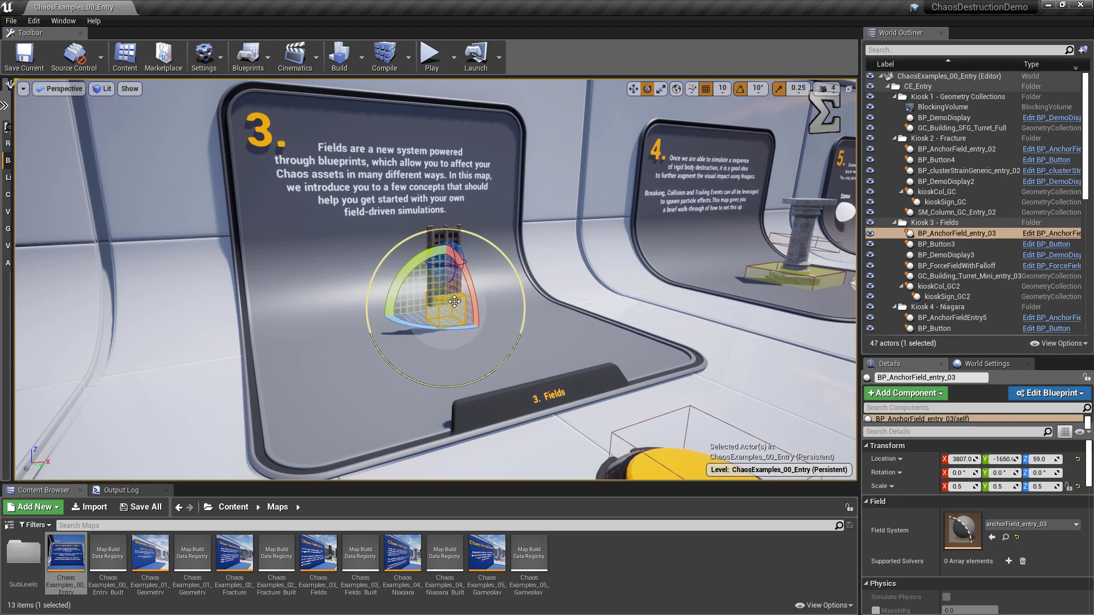
click(929, 235)
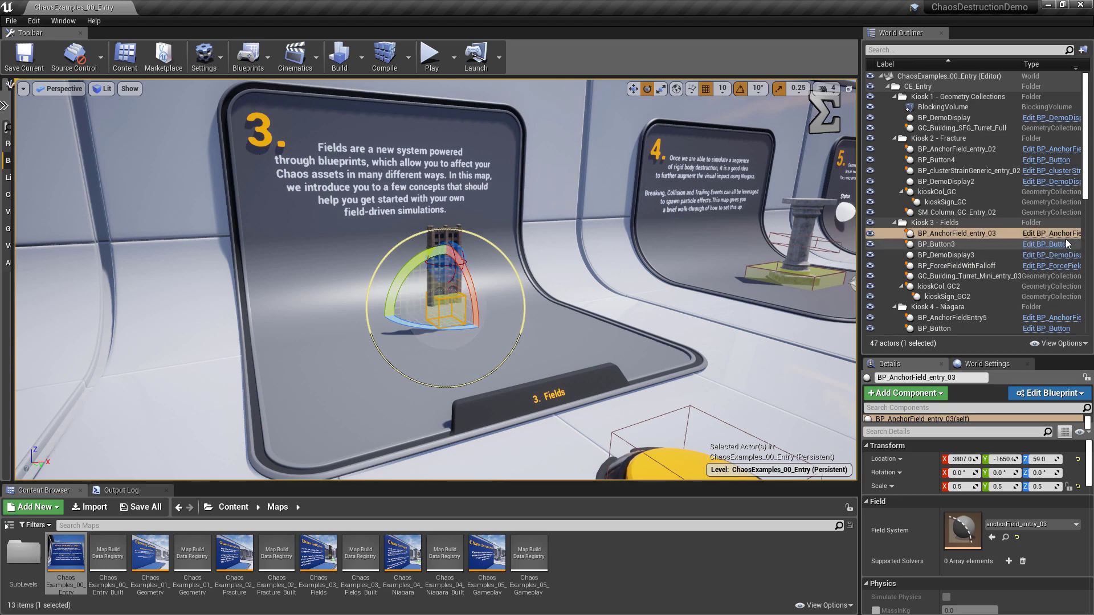
double_click(928, 236)
Focus the view on kiosk 4's anchor field and inspect its Chaos_System and GC_Column_Small01 actors in turn, ending on the anchor field
double_click(951, 317)
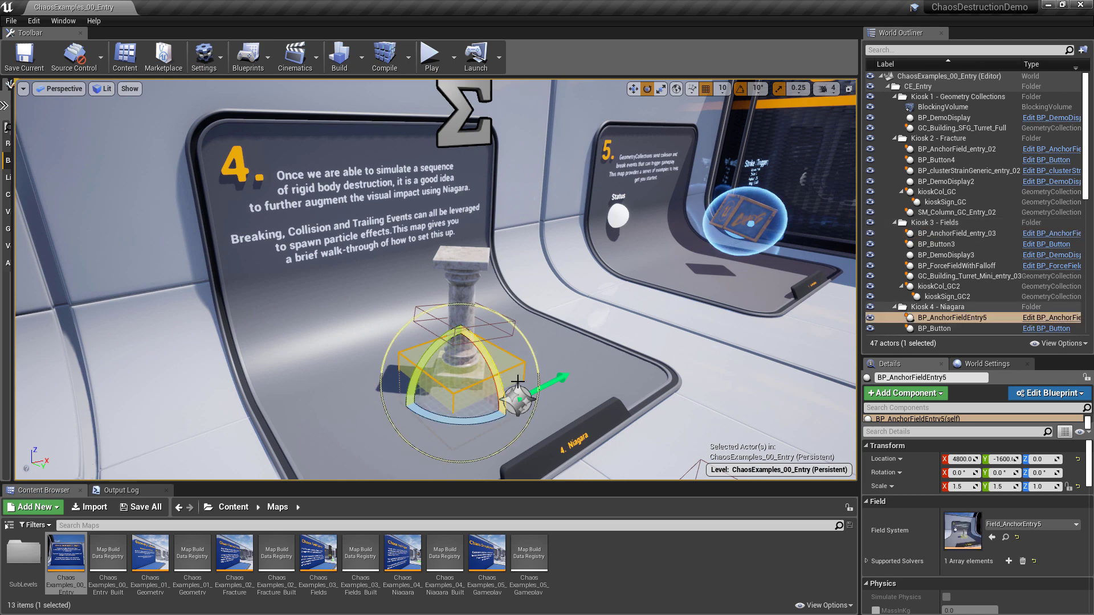
scroll(969, 216, down, 5)
click(957, 209)
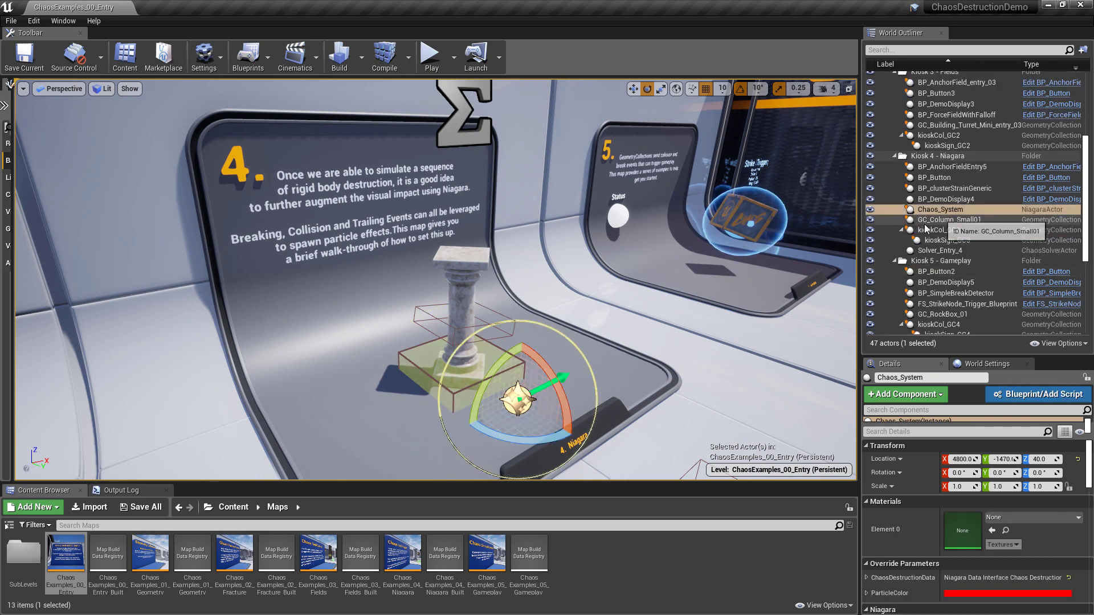
click(969, 220)
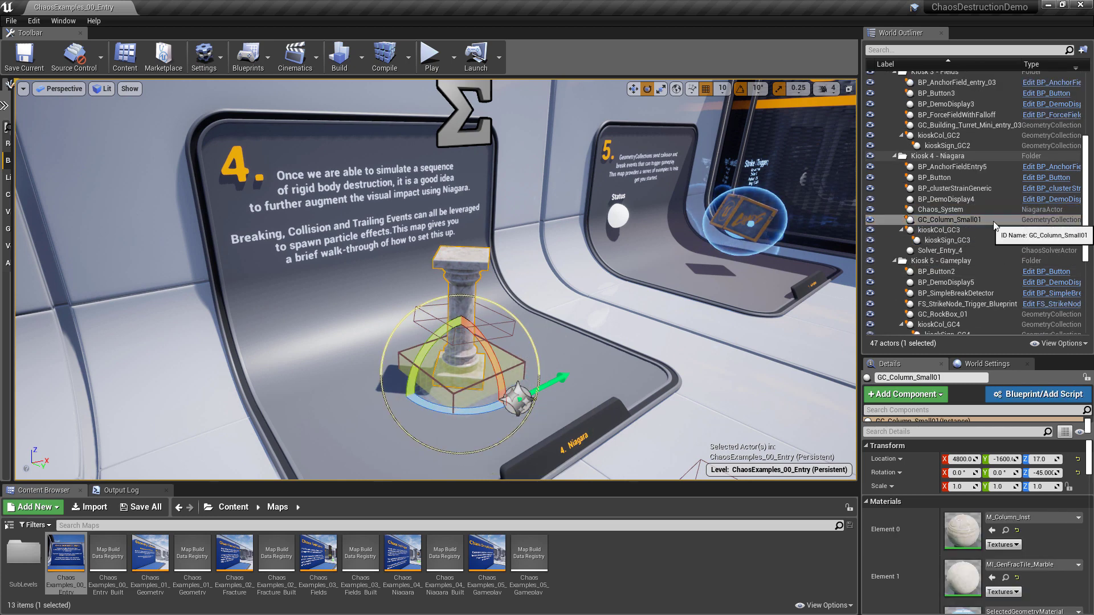
click(460, 371)
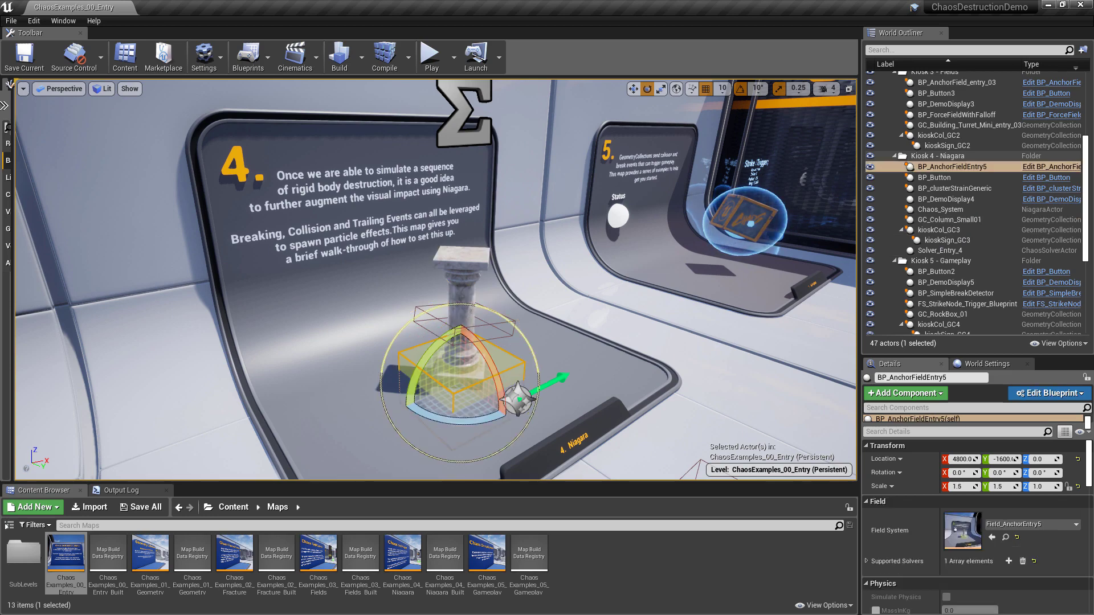
Fly to kiosk 5, Gameplay, select its strike trigger blueprint and widen the viewport
key(d)
mouse_move(520, 293)
right_down()
mouse_move(576, 293)
mouse_move(522, 291)
right_up()
click(522, 290)
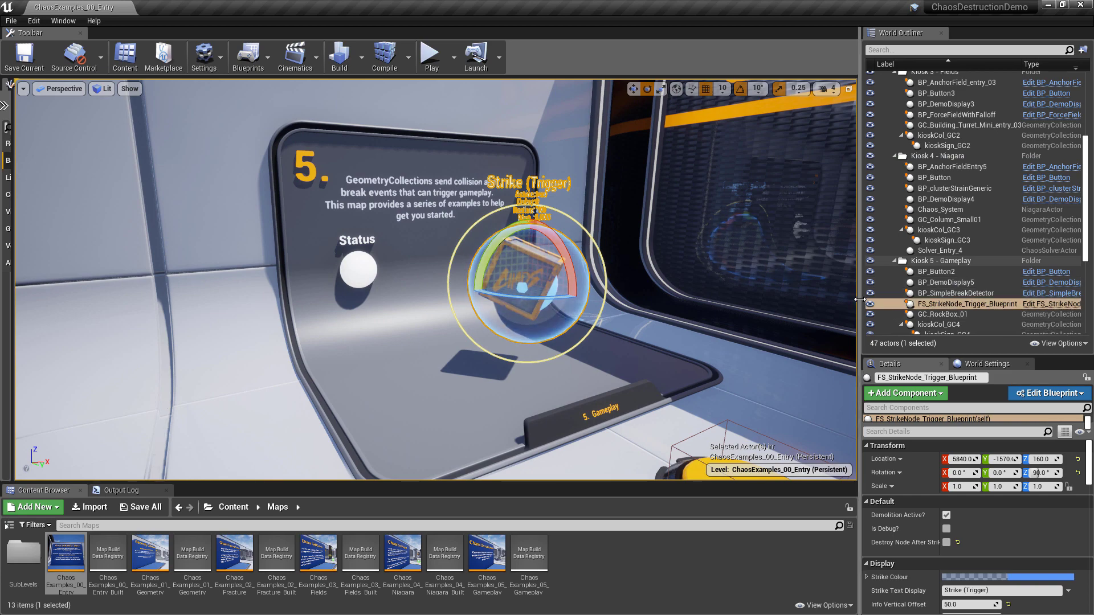
drag(856, 300, 882, 303)
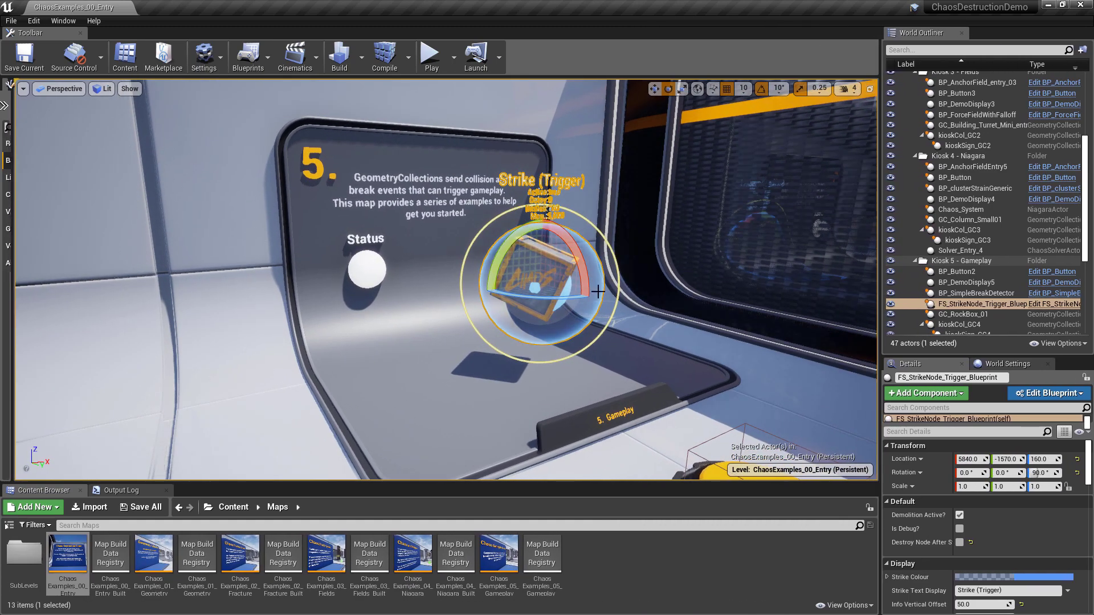
Fly back to the Chaos Destruction Demo welcome stand and start playing the level in the viewport with mouse control
mouse_move(446, 279)
right_down()
mouse_move(439, 222)
mouse_move(558, 228)
mouse_move(307, 231)
mouse_move(382, 228)
mouse_move(444, 279)
right_up()
key(w)
key(s)
key(a)
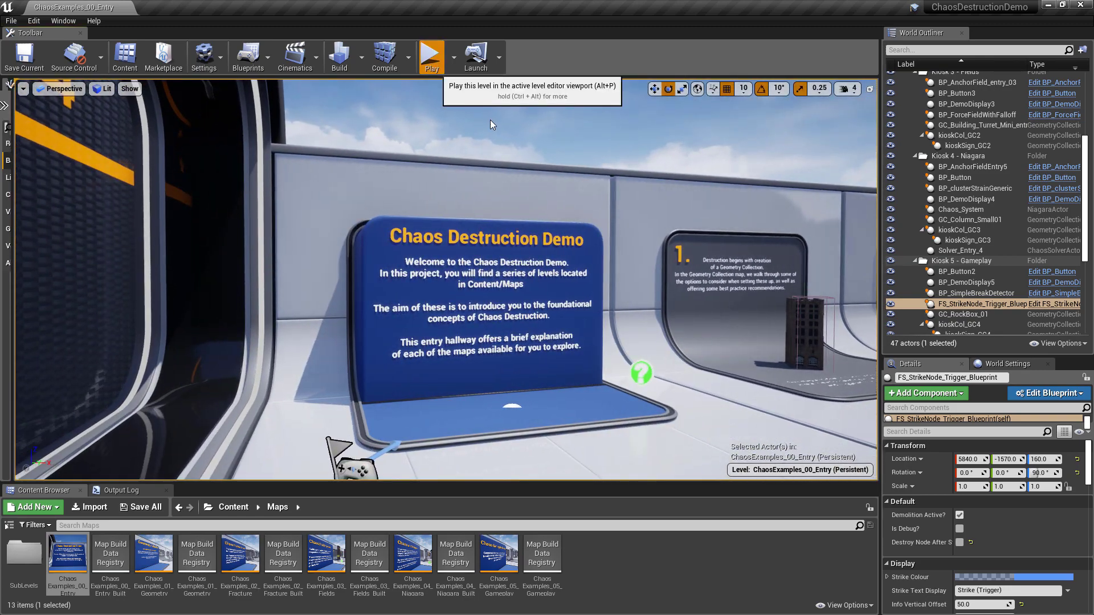
click(431, 55)
click(574, 258)
Walk around the welcome stand in the running level and examine its introduction text
key(w)
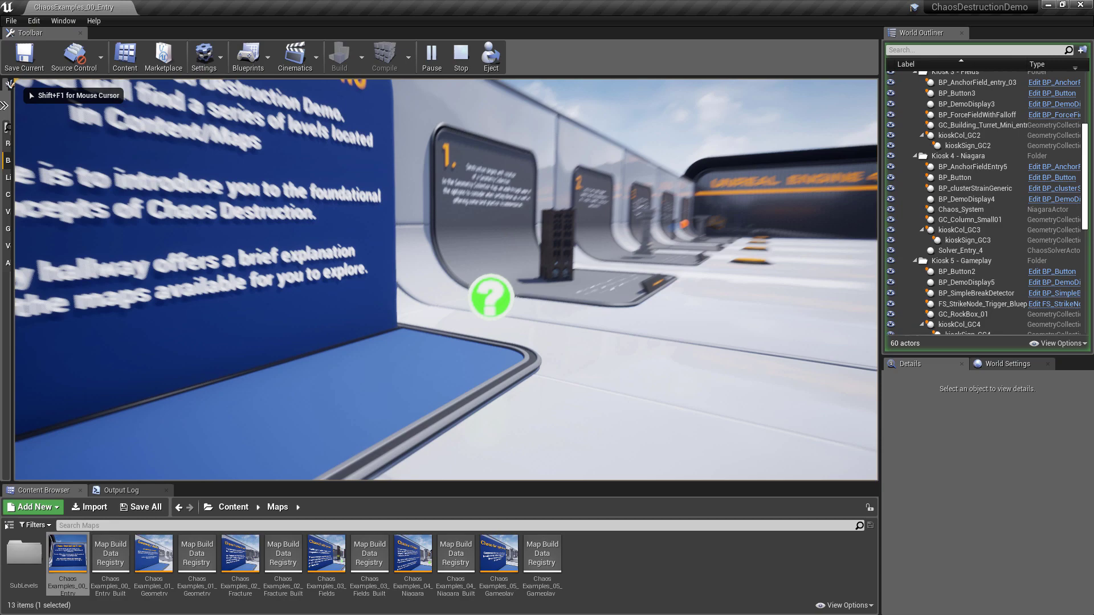
key(w)
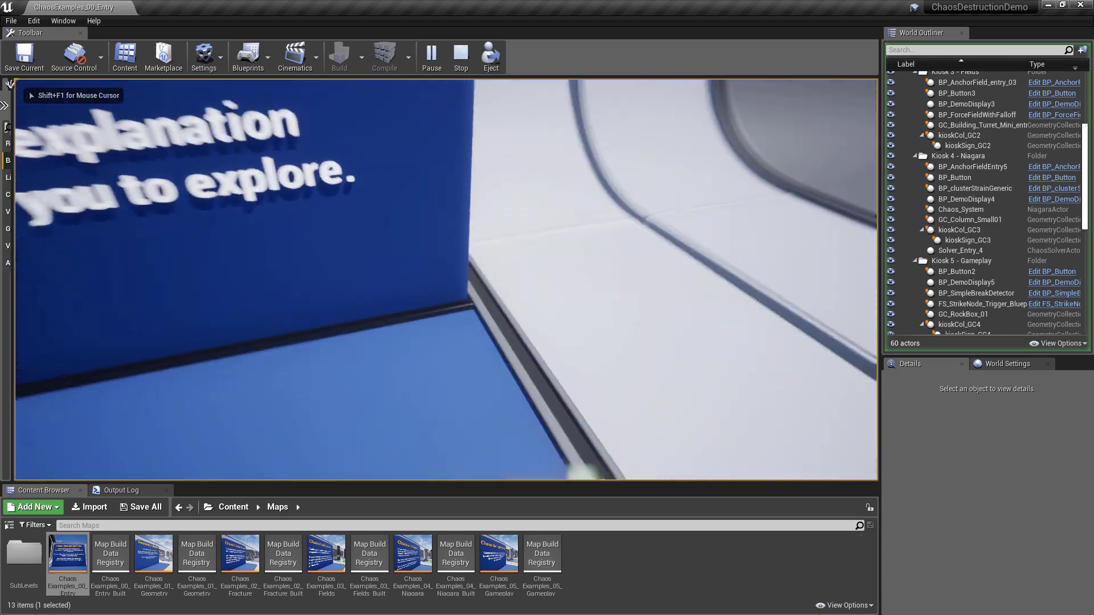
key(w)
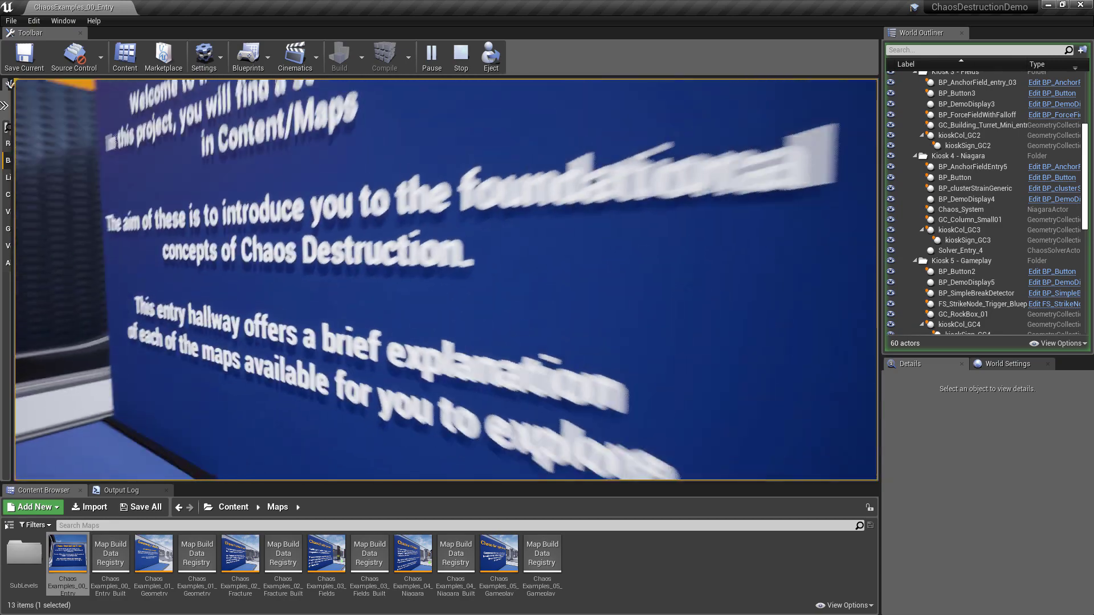
key(s)
key(w)
key(s)
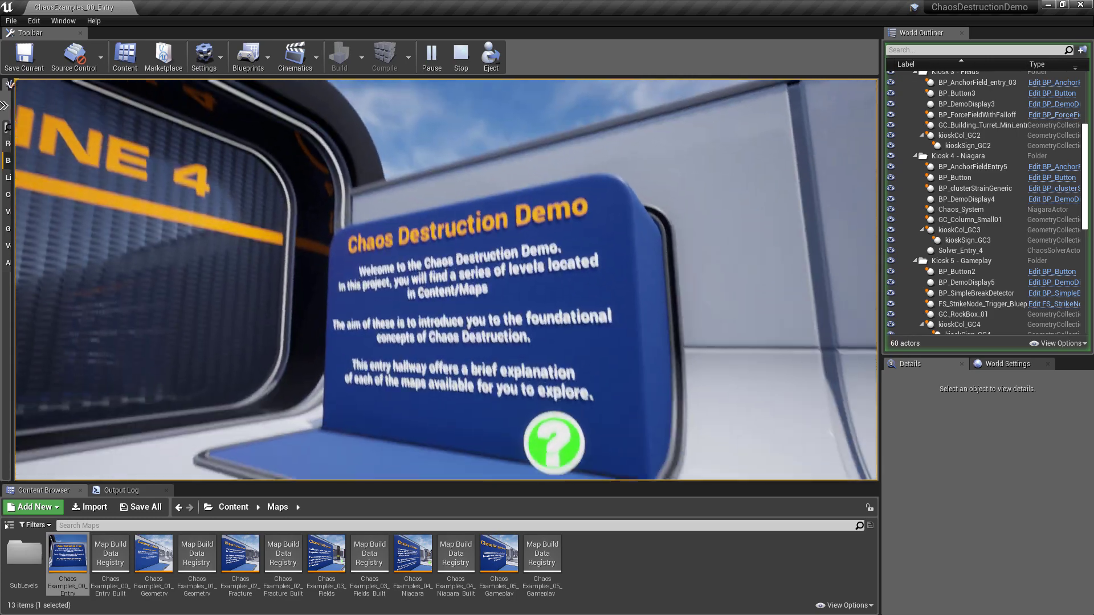
Walk to kiosk 1 and examine its building and the Geometry Collections descriptions on its wall and floor
key(d)
key(d)
key(w)
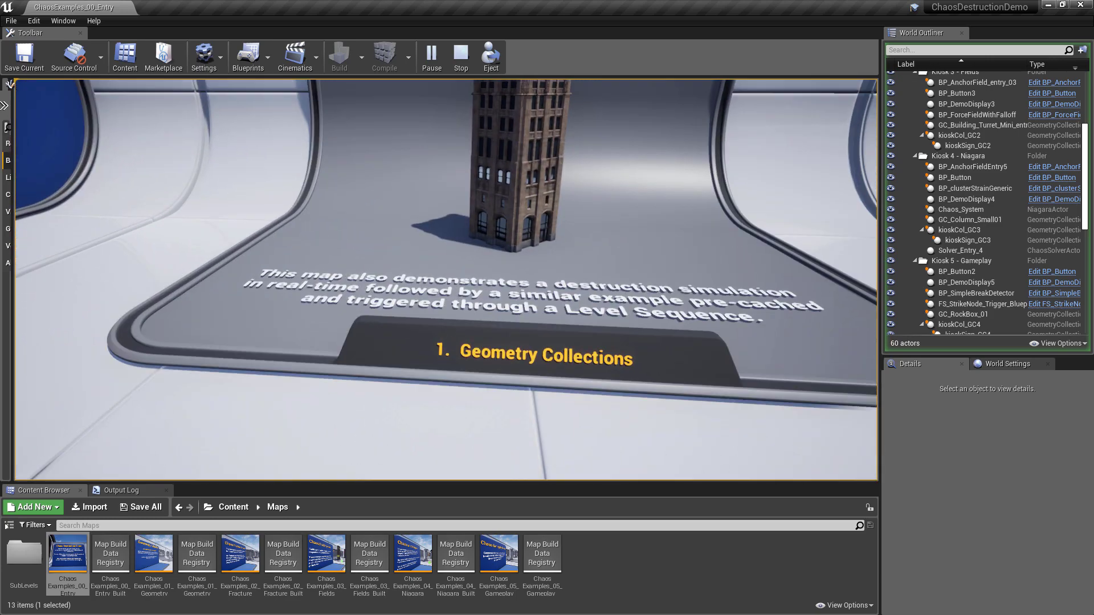
key(a)
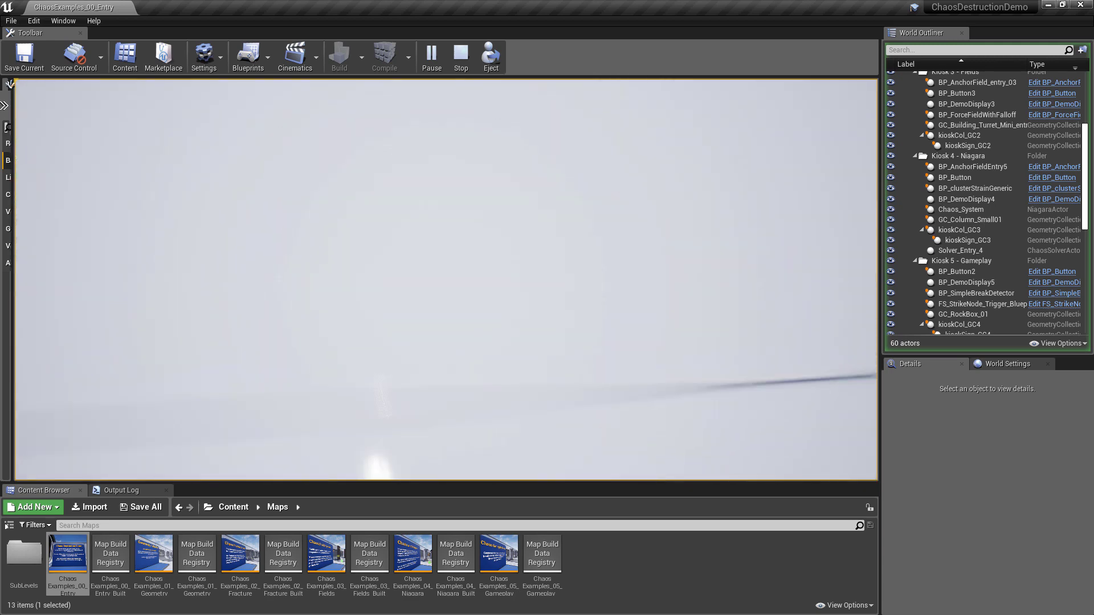
key(shift+F1)
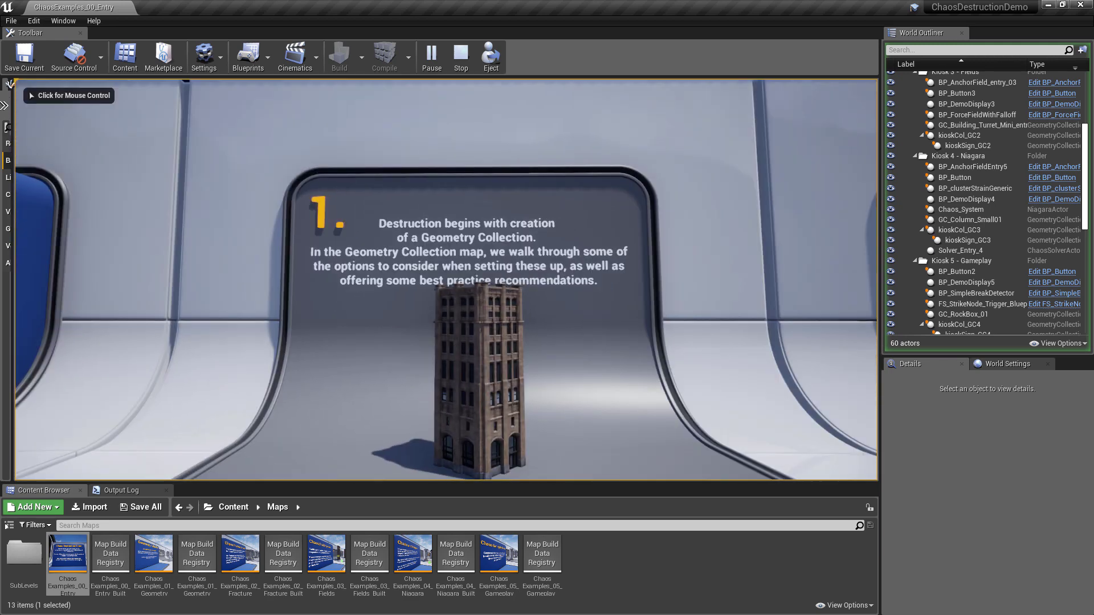
click(539, 256)
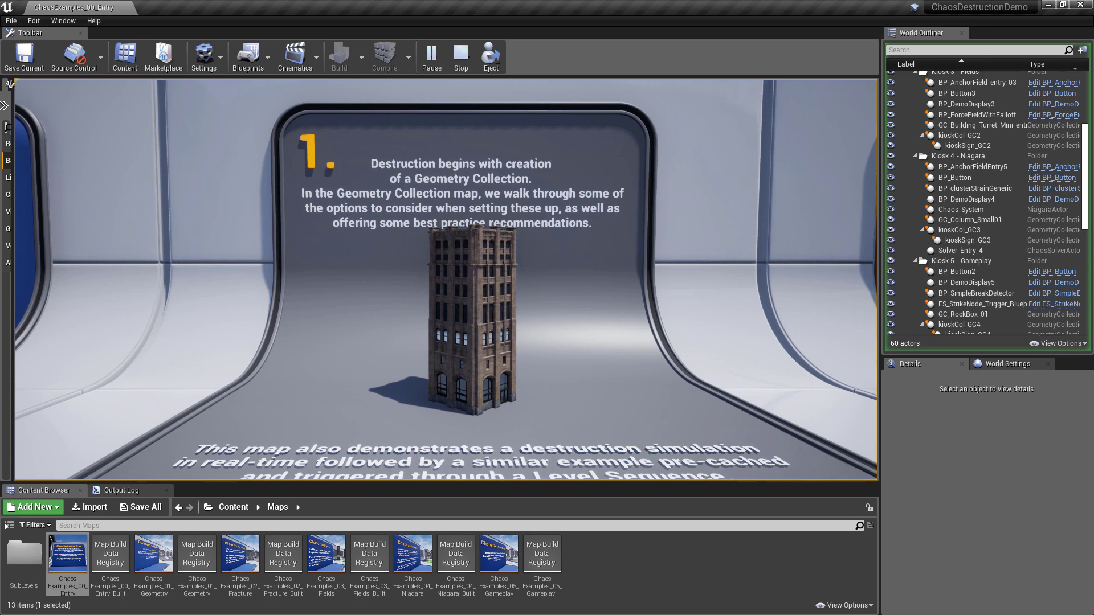
key(s)
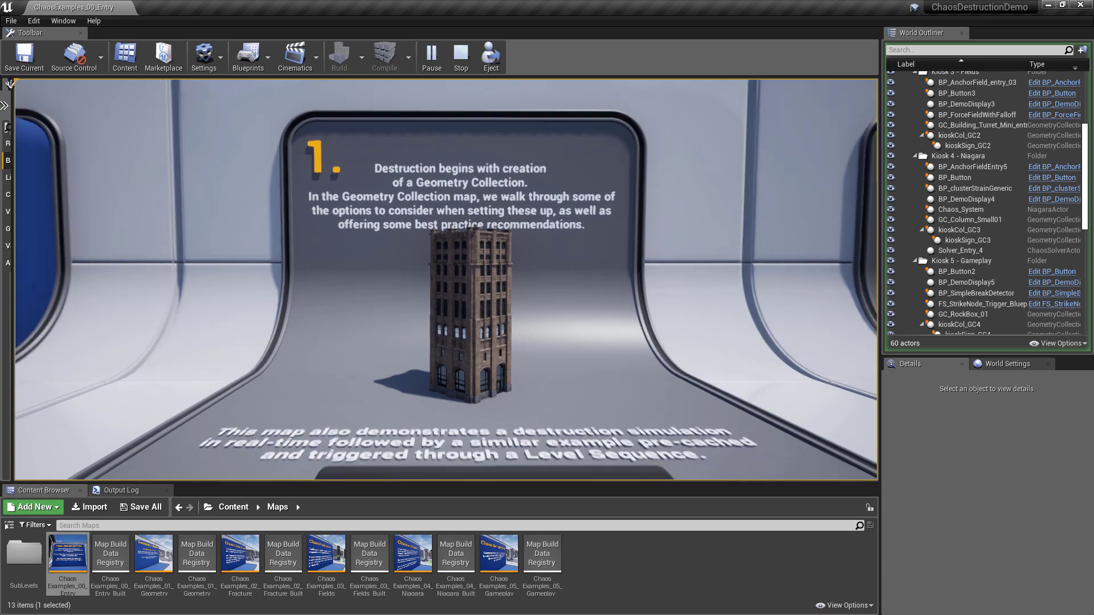
key(w)
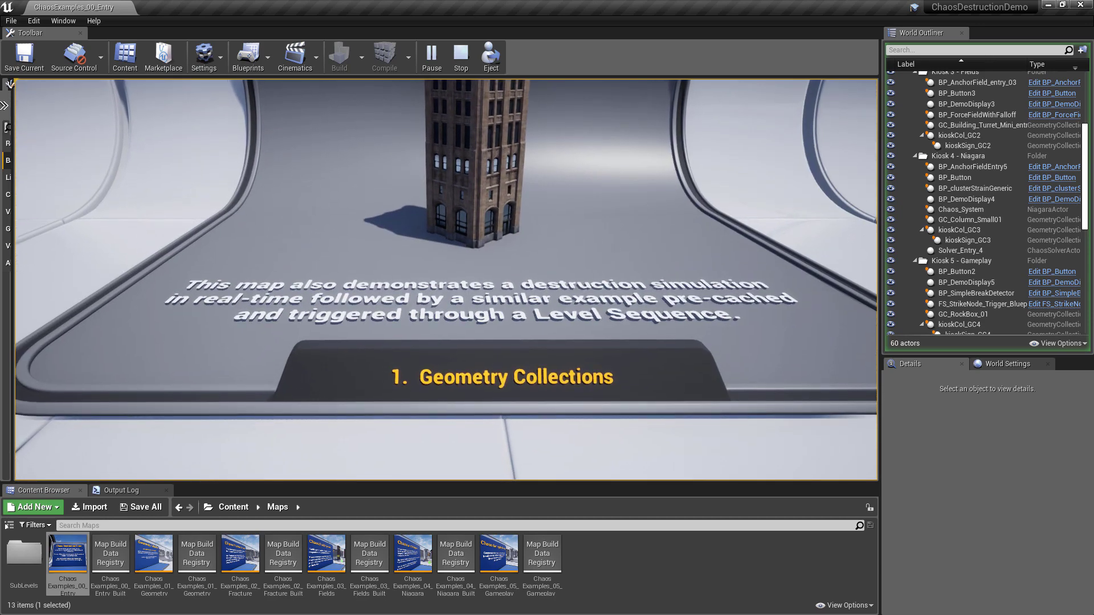
key(w)
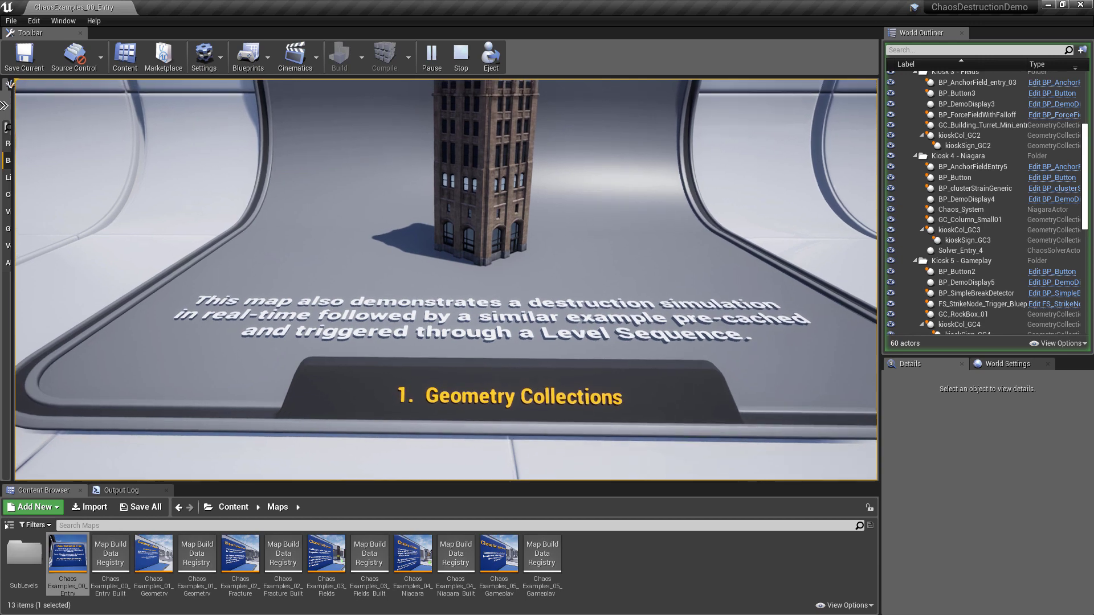
key(w)
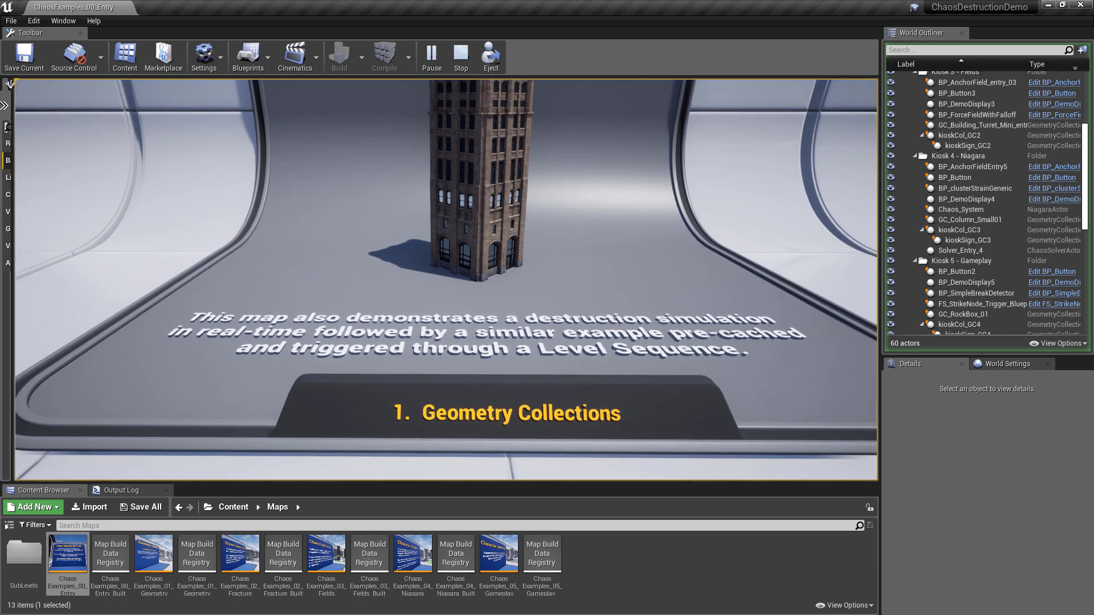
key(s)
key(w)
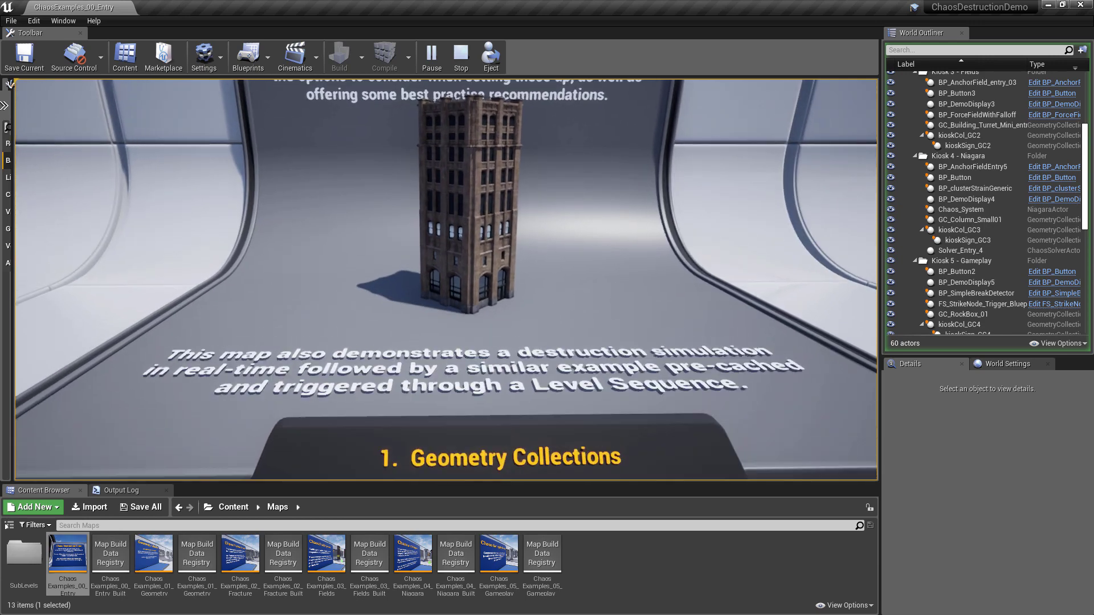
Walk to kiosk 2, Fracture / Clustering, free the mouse cursor and bring up the Fracture Editor mode beside the viewport
key(w)
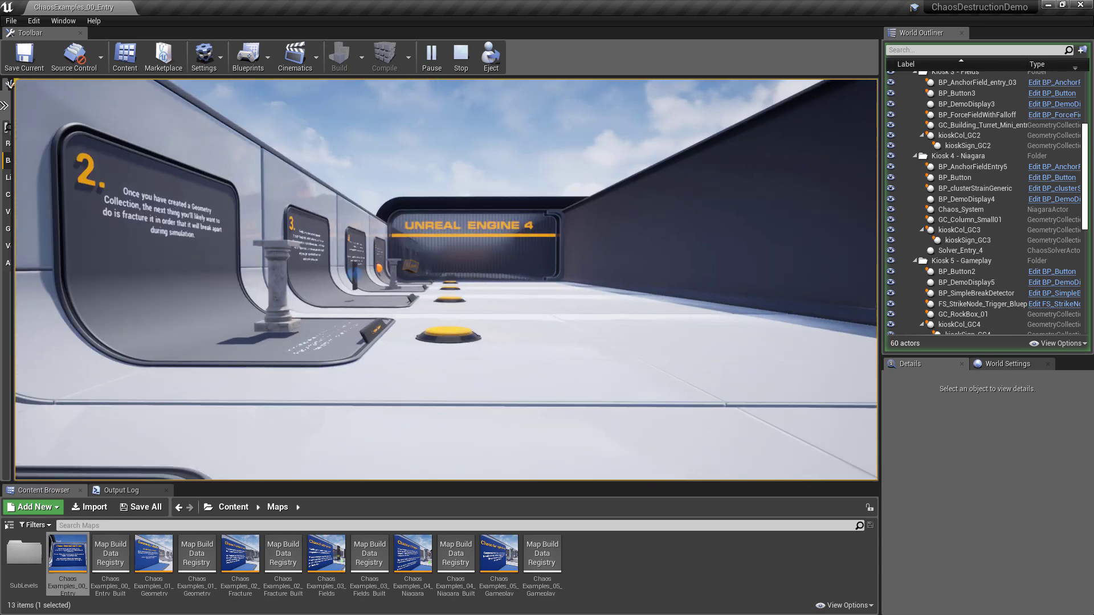
key(w)
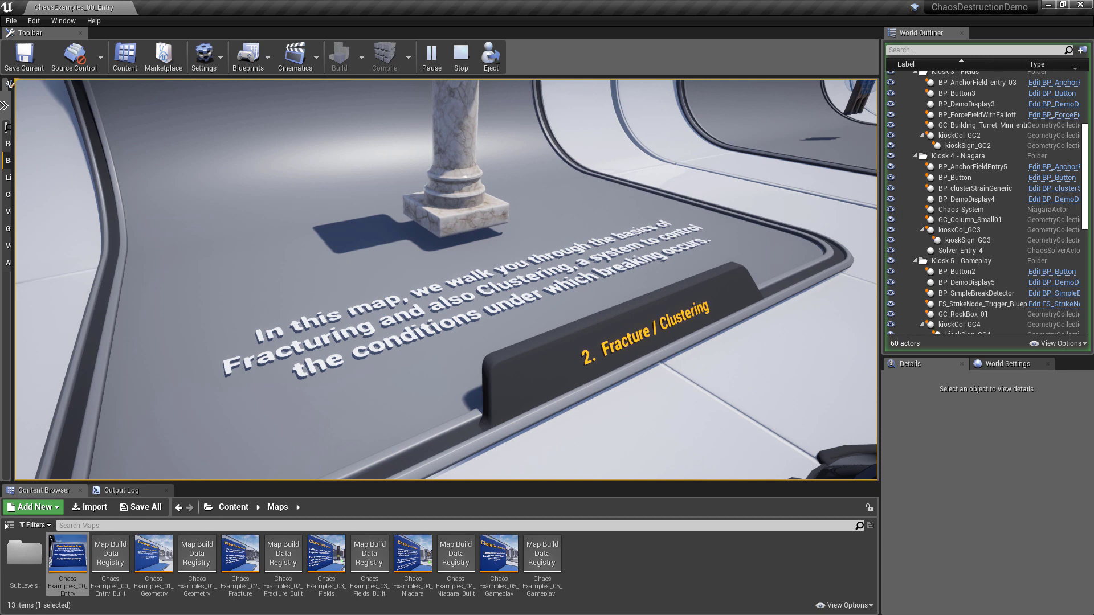
key(shift+F1)
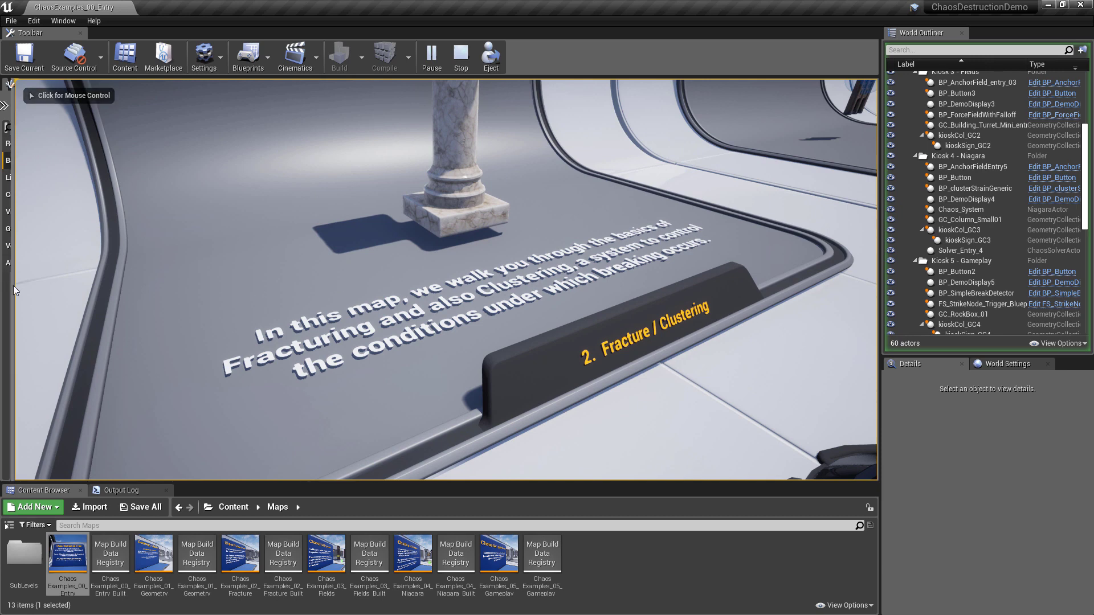
drag(13, 285, 234, 278)
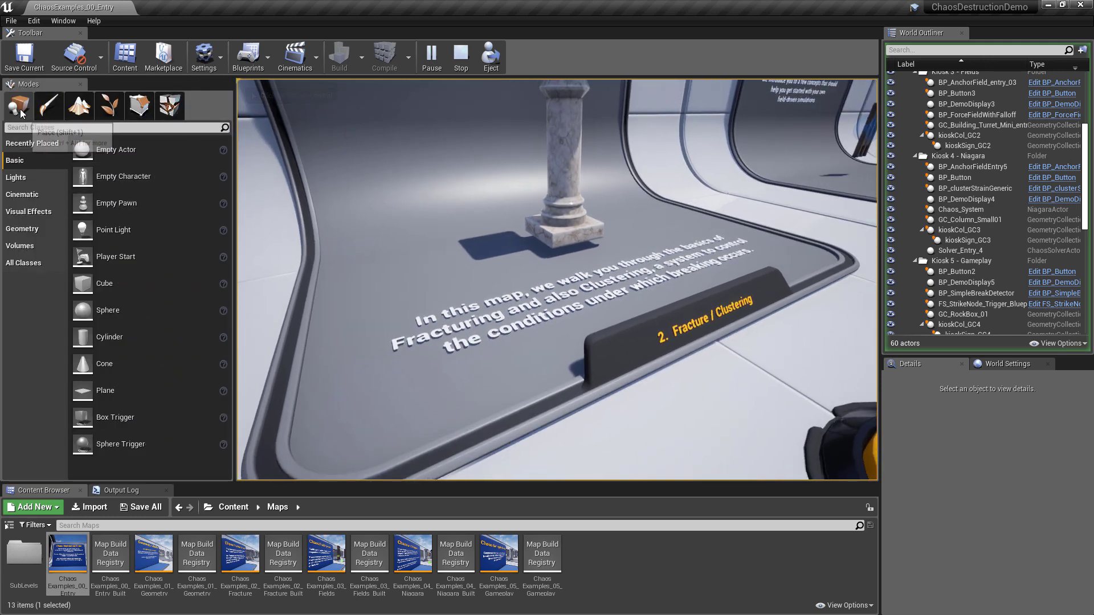
click(170, 106)
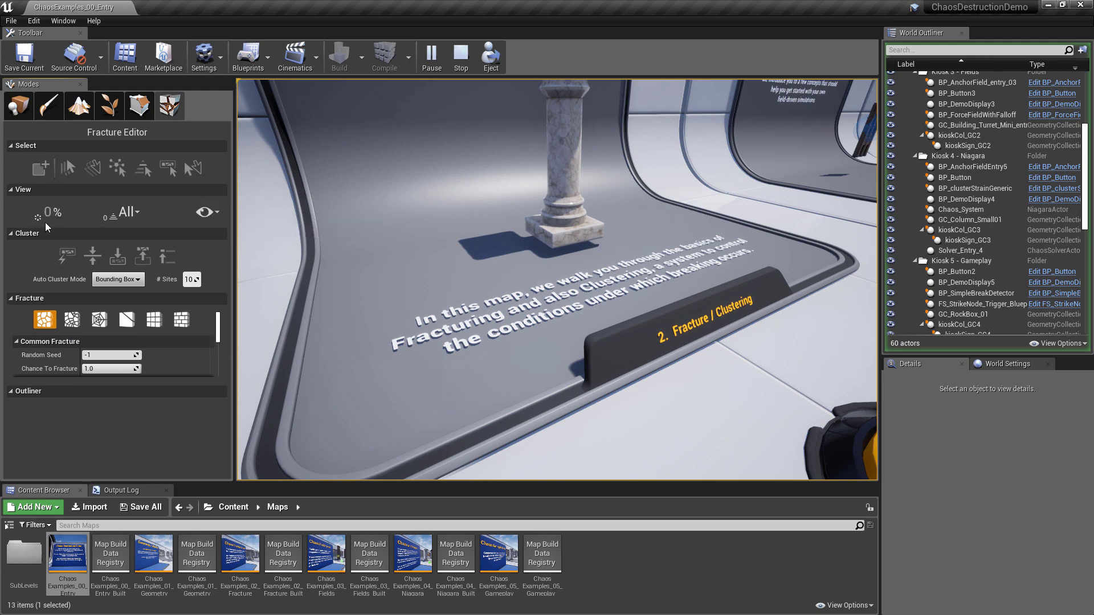
Retake player control and trigger kiosk 2's yellow floor button to shatter the marble column
click(365, 245)
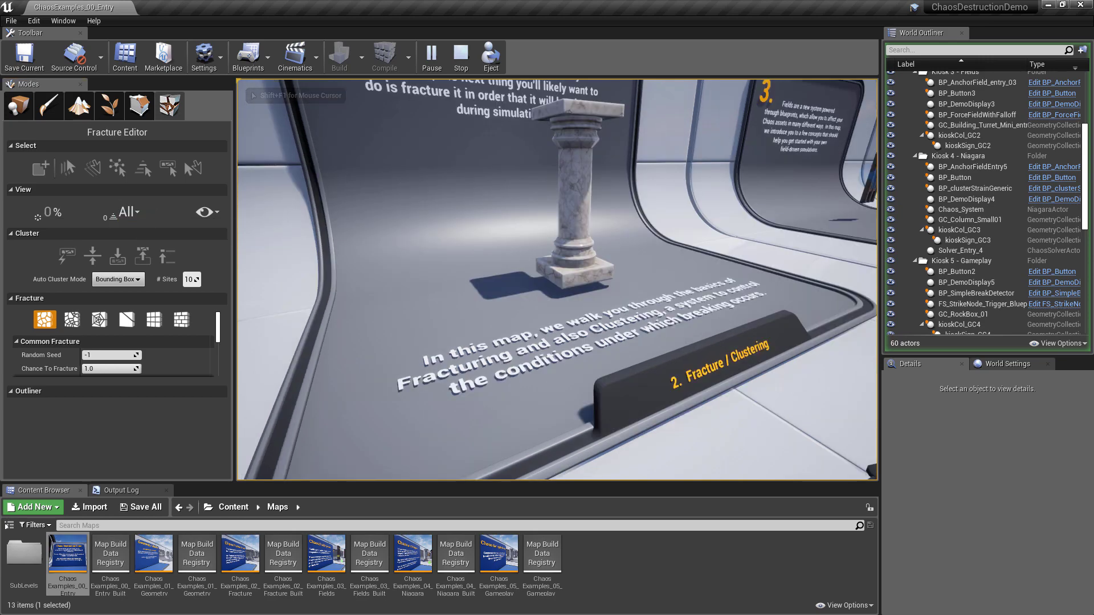
key(d)
key(s)
key(w)
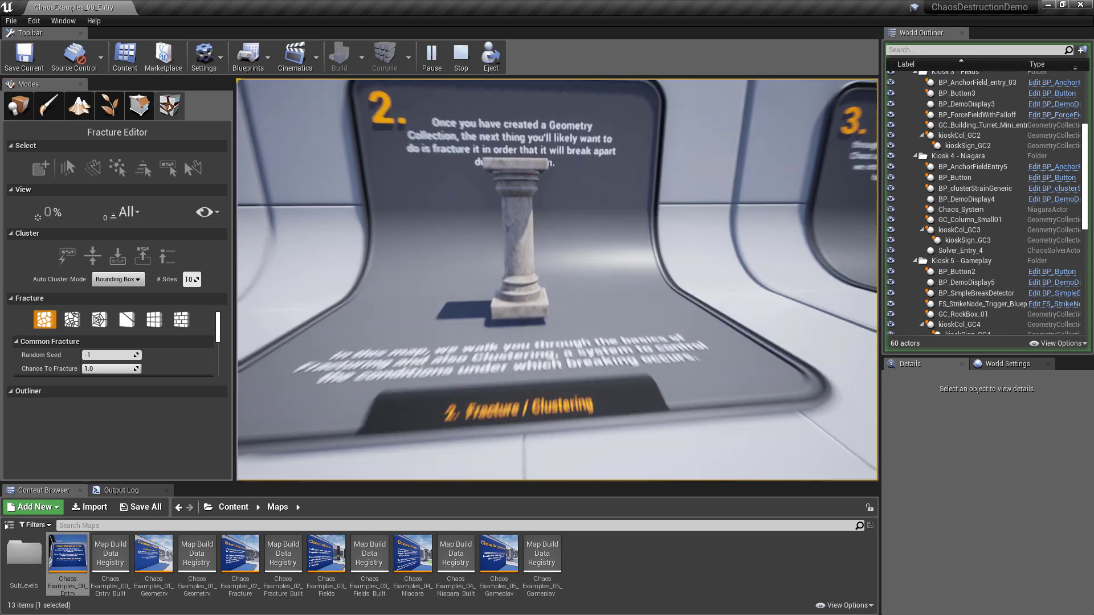
key(w)
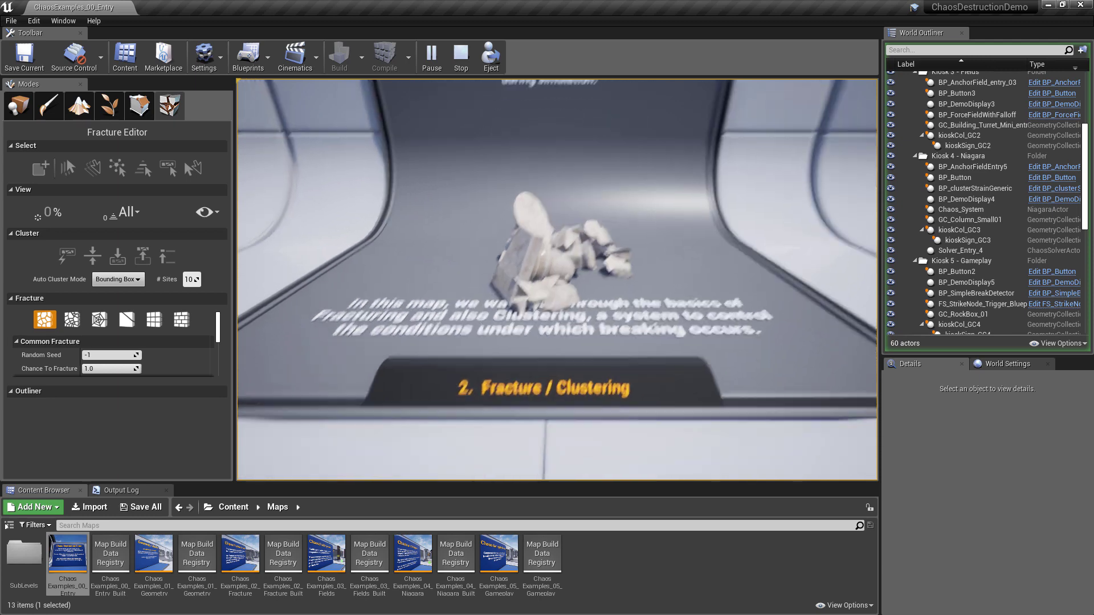
Back away from kiosk 2 and approach it again to examine the broken column pieces from several sides
key(s)
key(s)
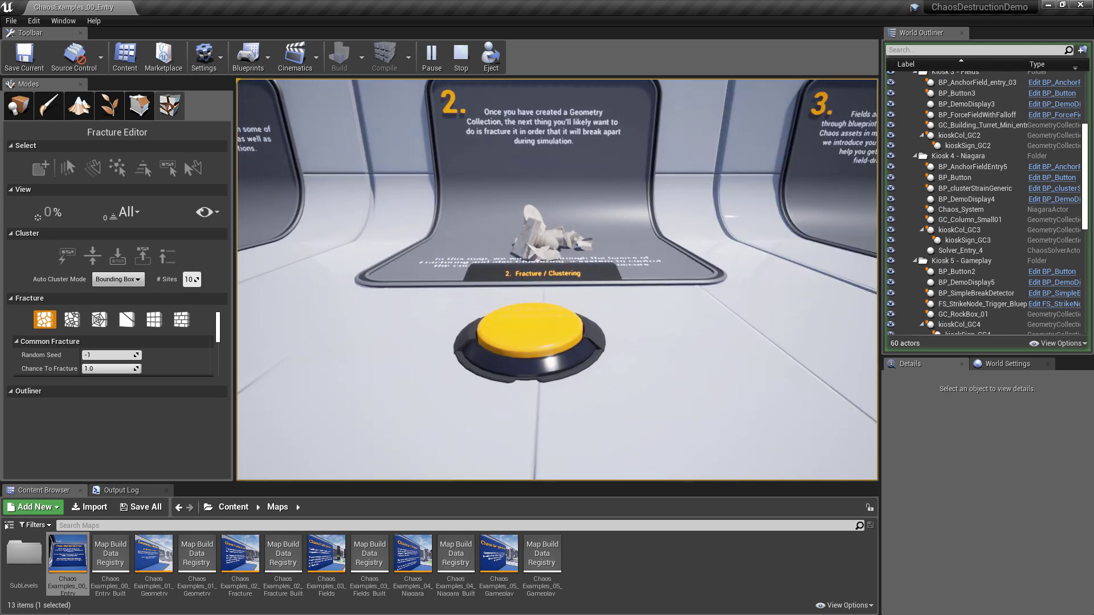
key(w)
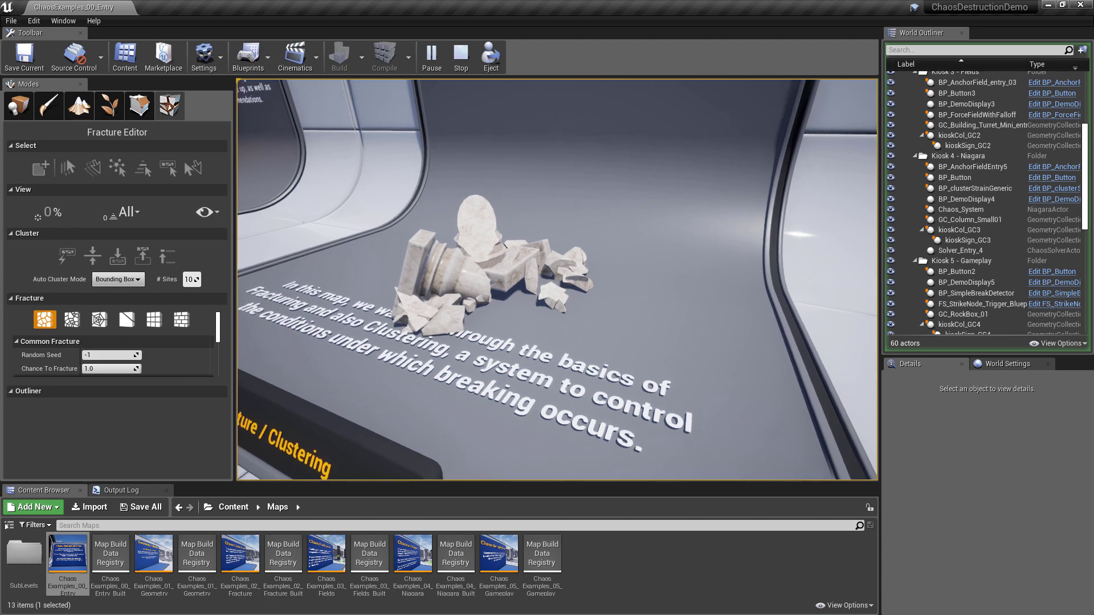
key(a)
key(s)
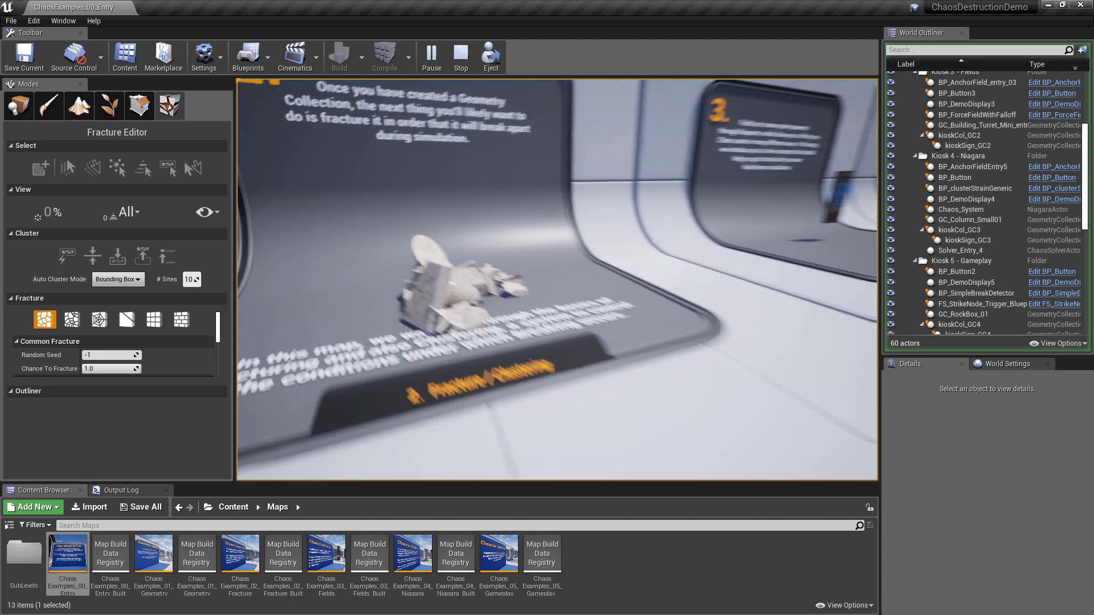
Walk to kiosk 3, Fields, read its description and trigger its yellow floor button to break the floating building
key(d)
key(w)
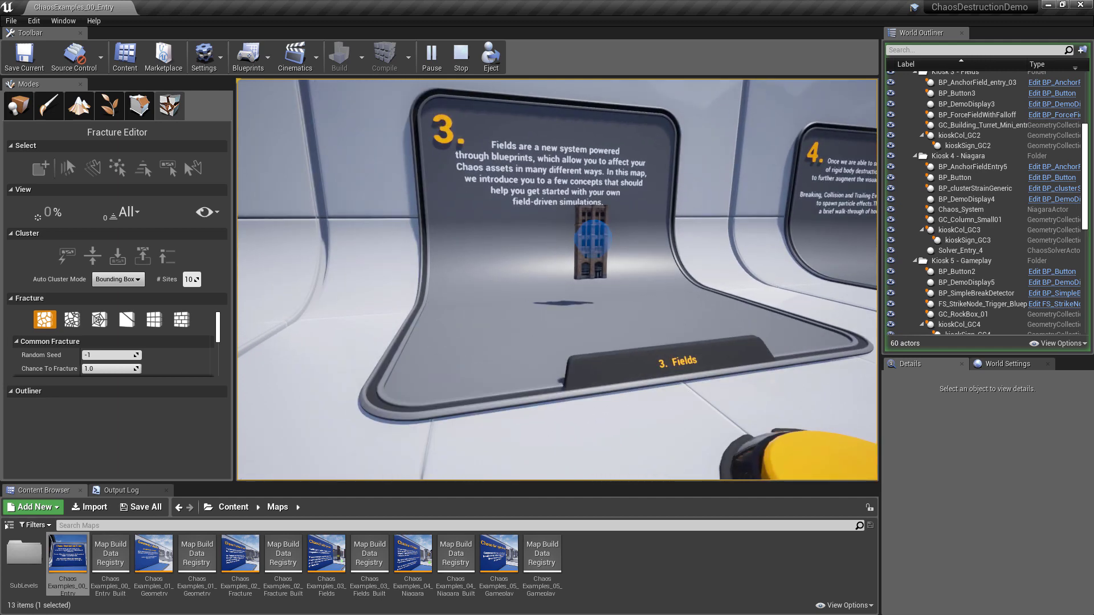
key(w)
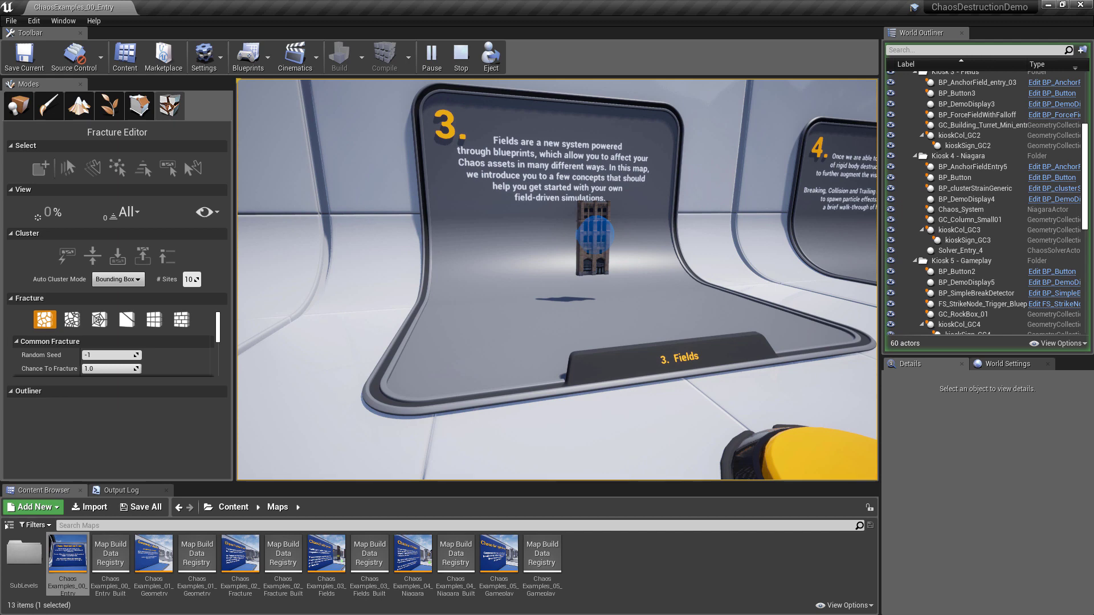
key(s)
key(d)
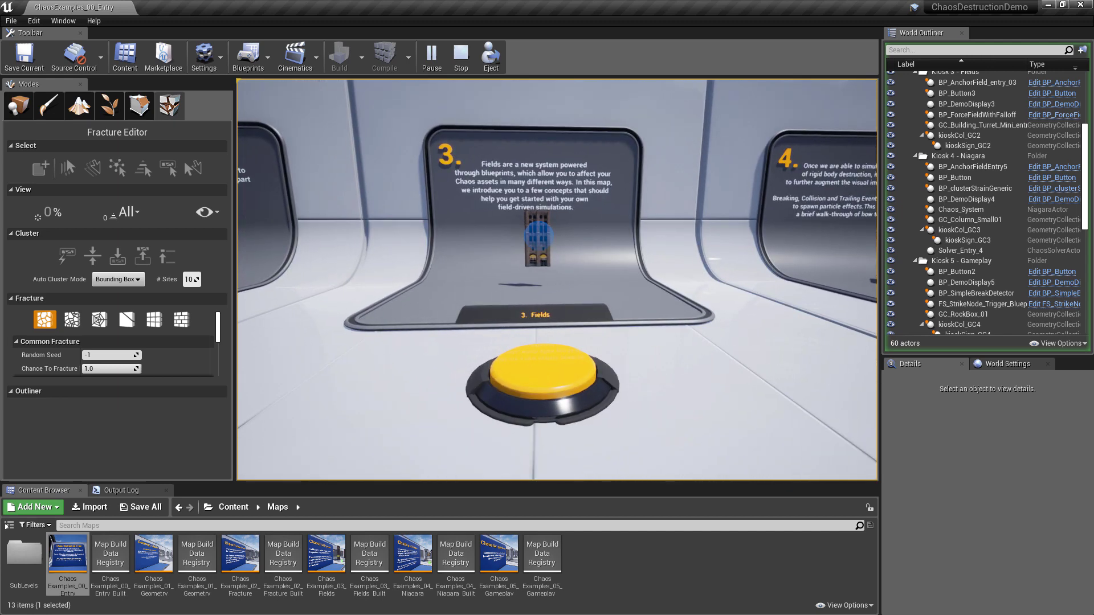
key(w)
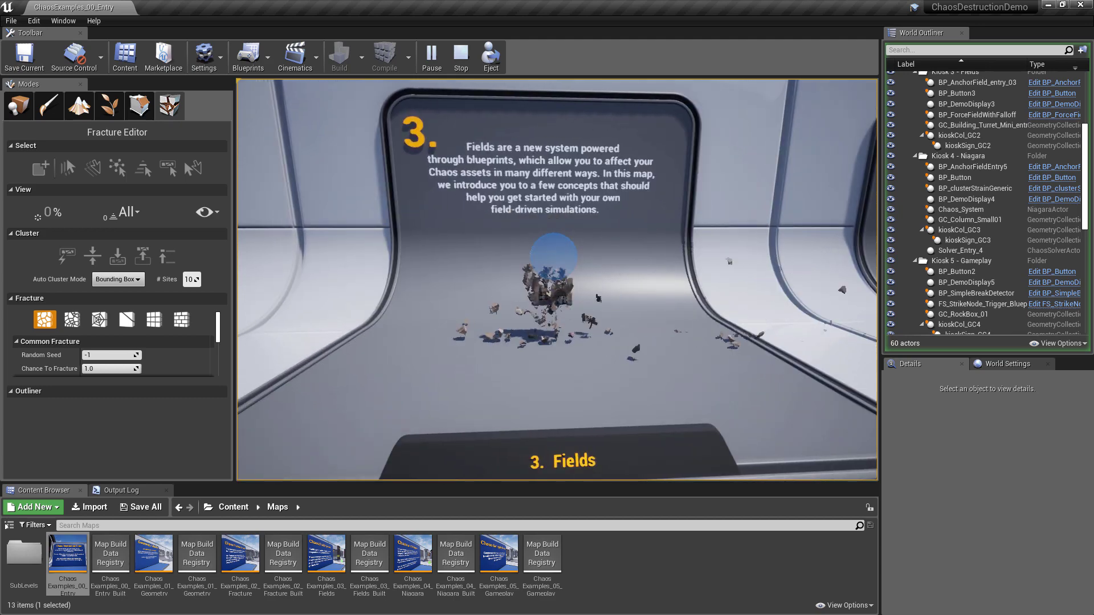
Move around kiosk 3 to examine the building debris beneath the blue field sphere from several sides
key(a)
key(w)
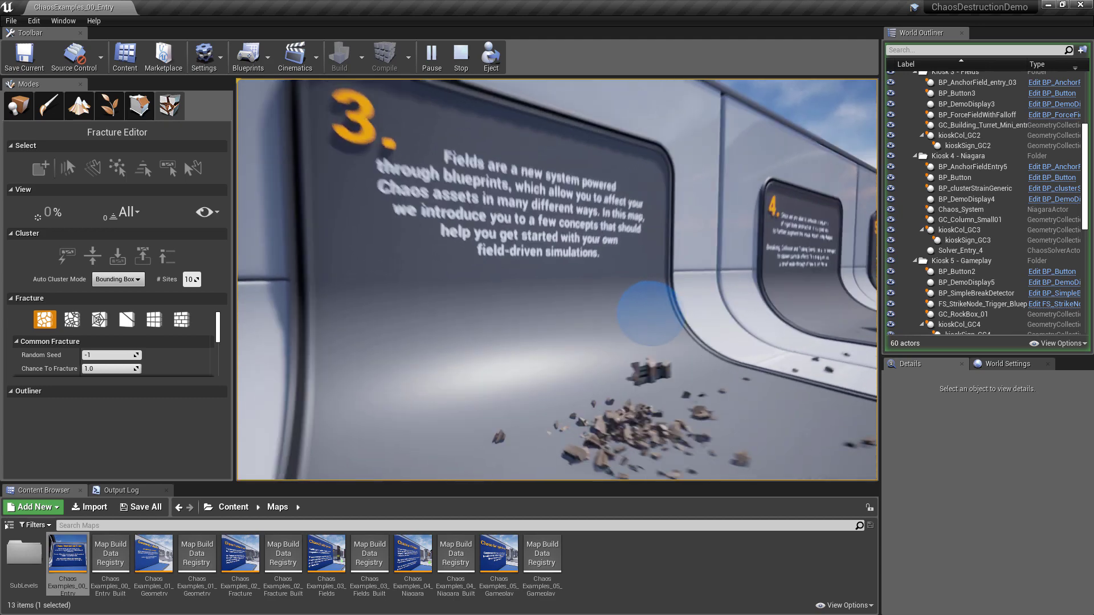
key(w)
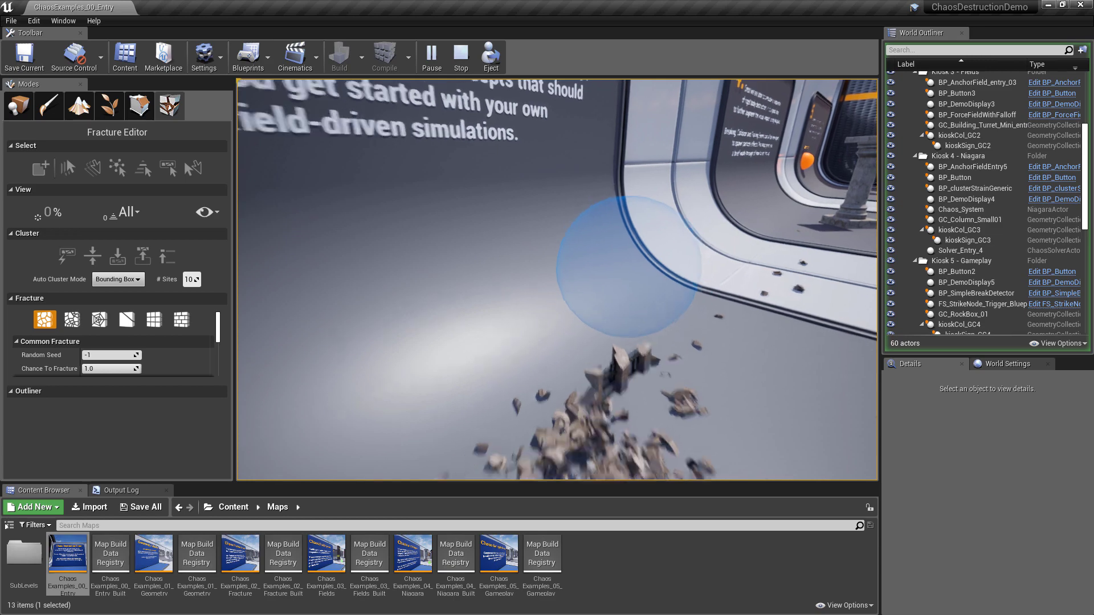
key(s)
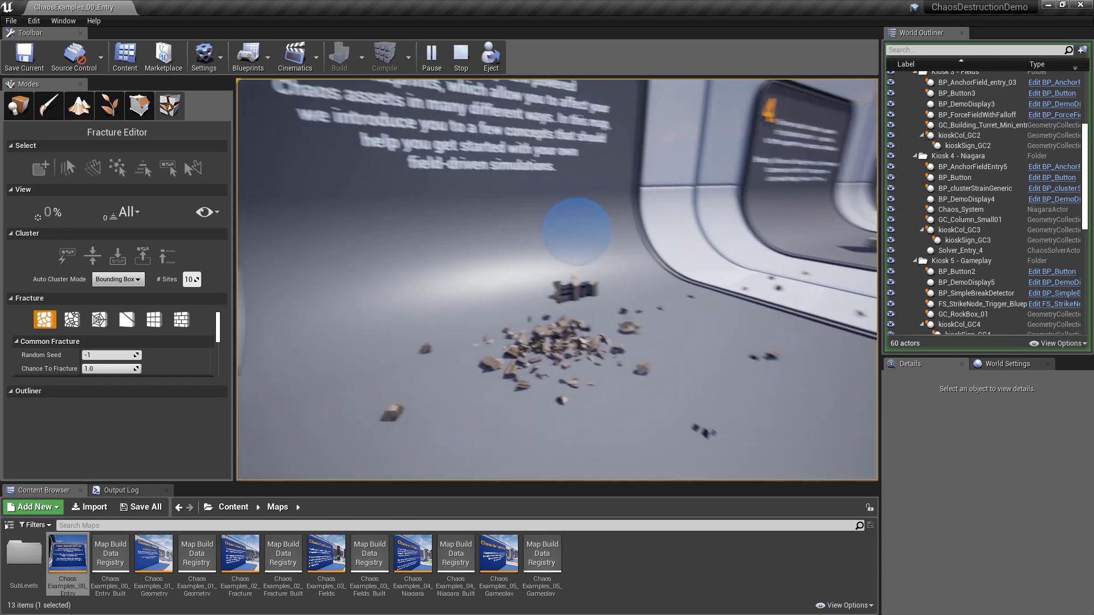
key(d)
key(d)
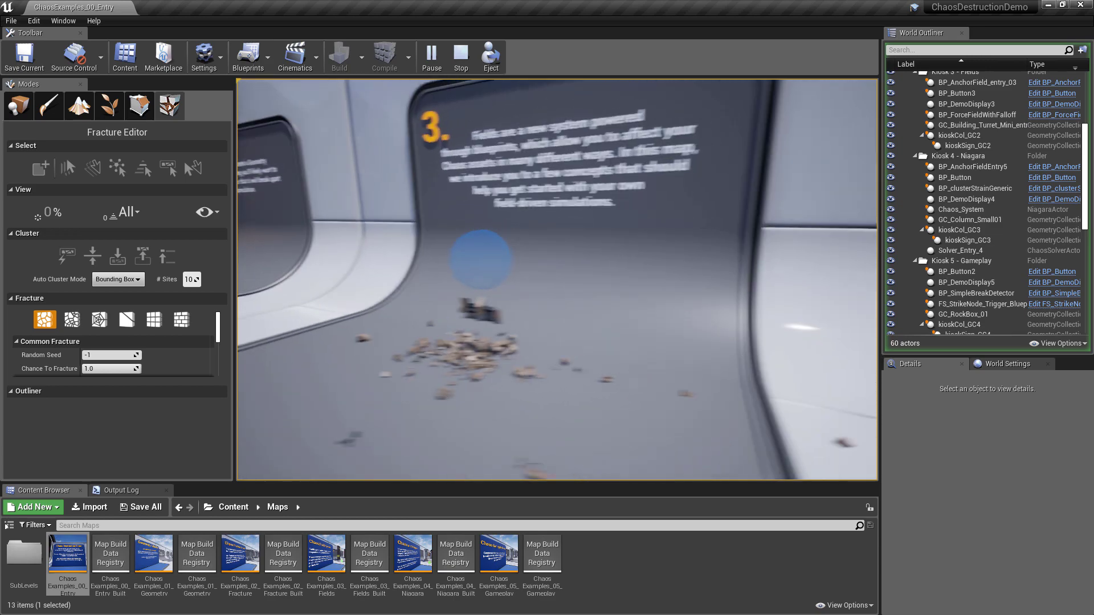
key(d)
key(w)
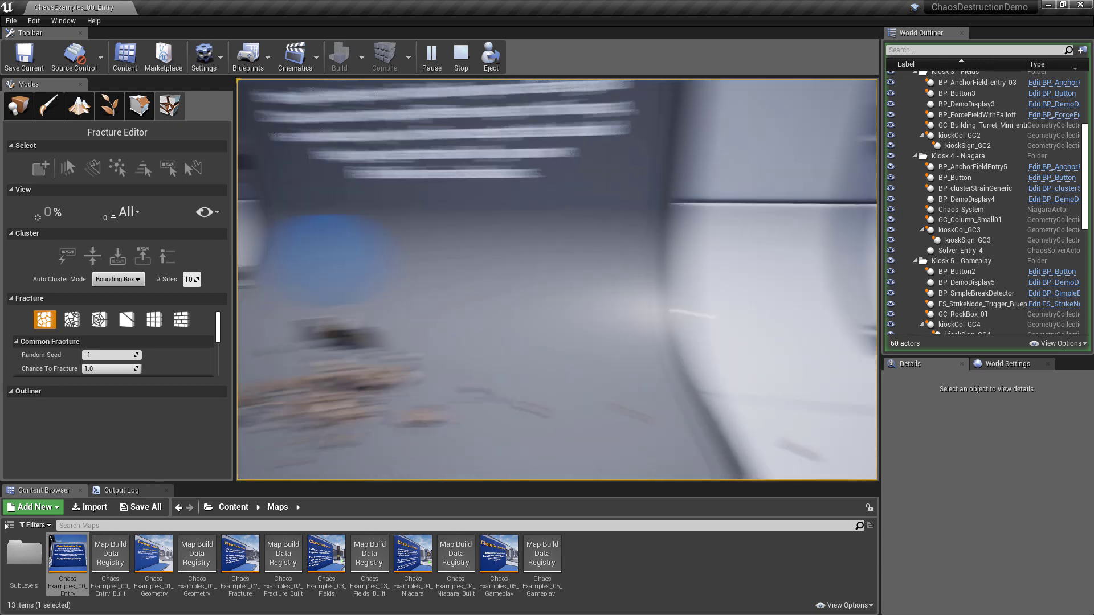
Walk to kiosk 4, Niagara, and examine its marble column and the description on its wall
key(s)
key(d)
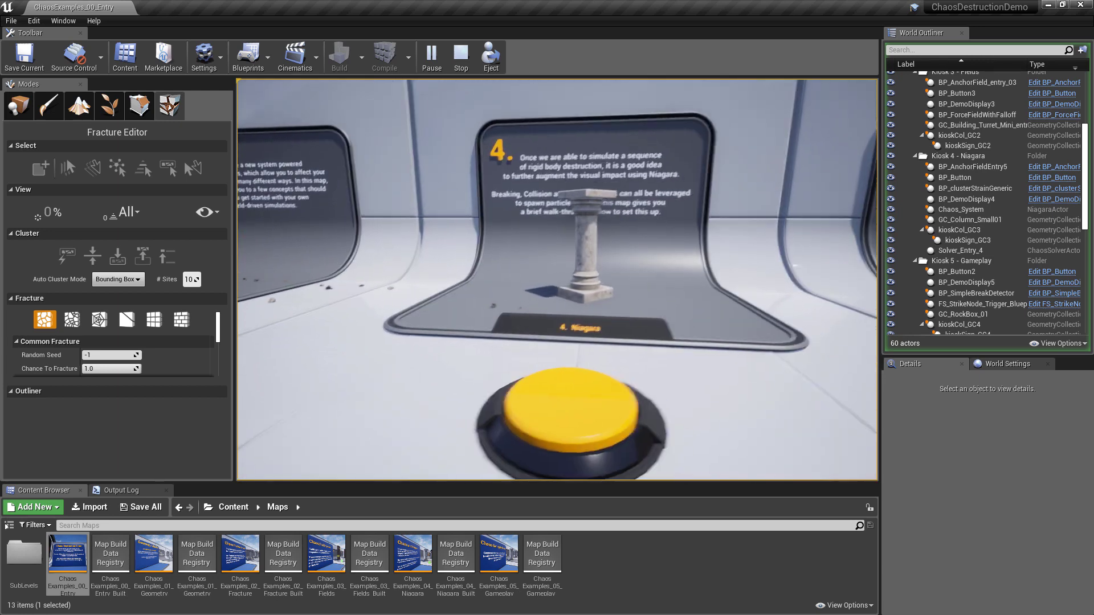
key(a)
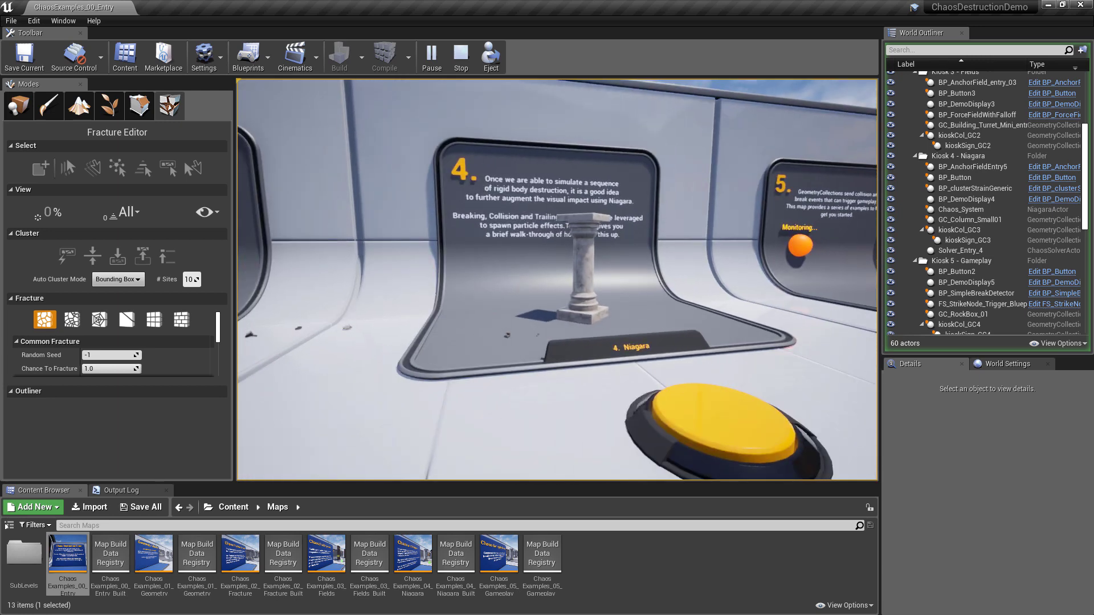
key(d)
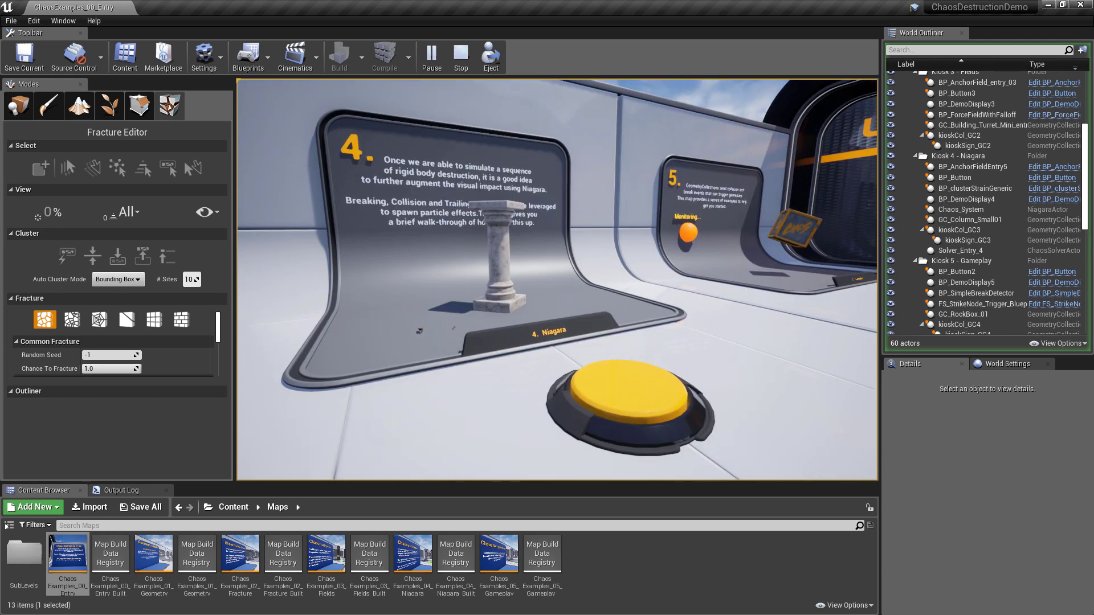
key(a)
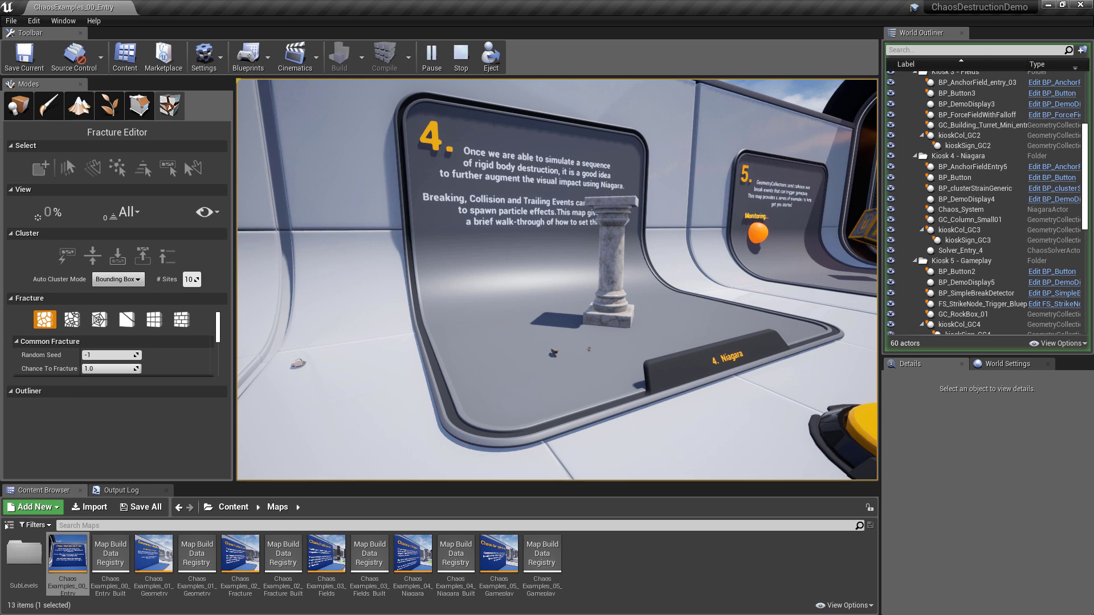
key(w)
key(a)
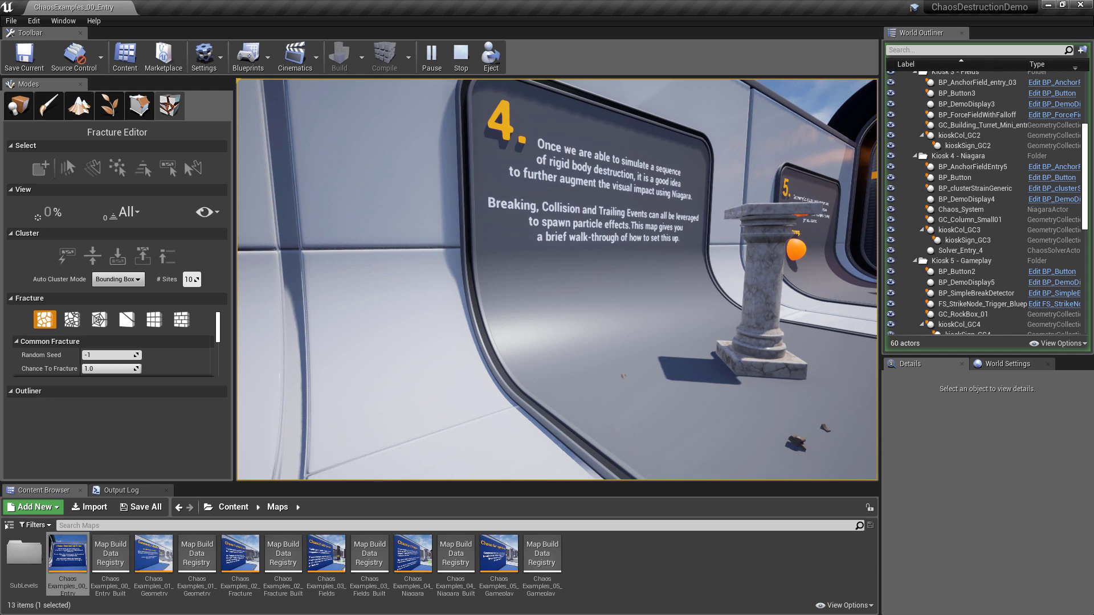
key(s)
key(d)
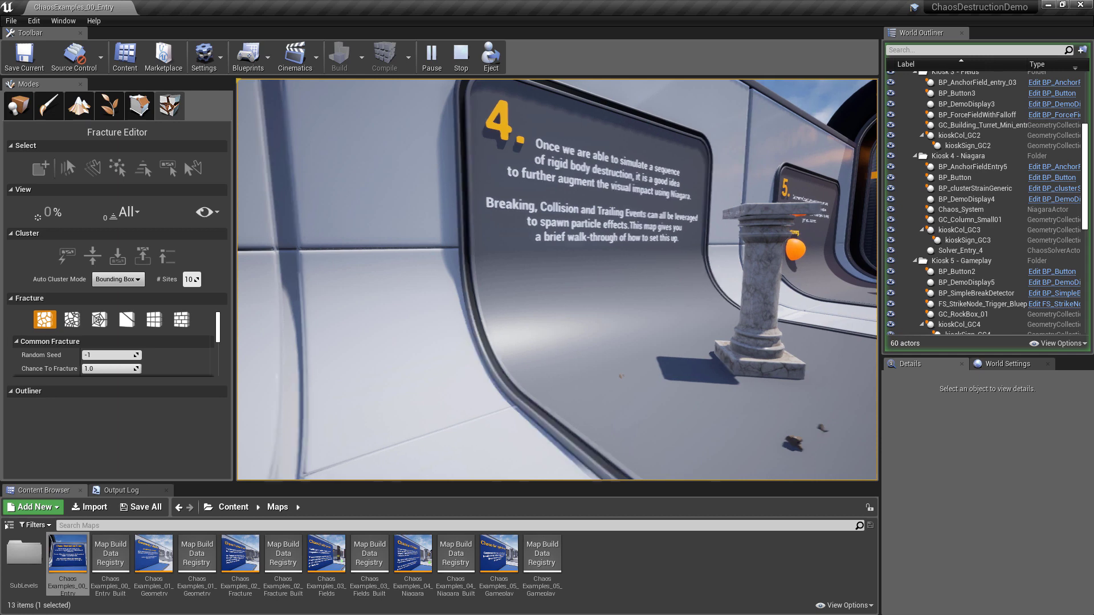
Line up in front of kiosk 4 and trigger its yellow floor button to shatter the column with particle effects
key(d)
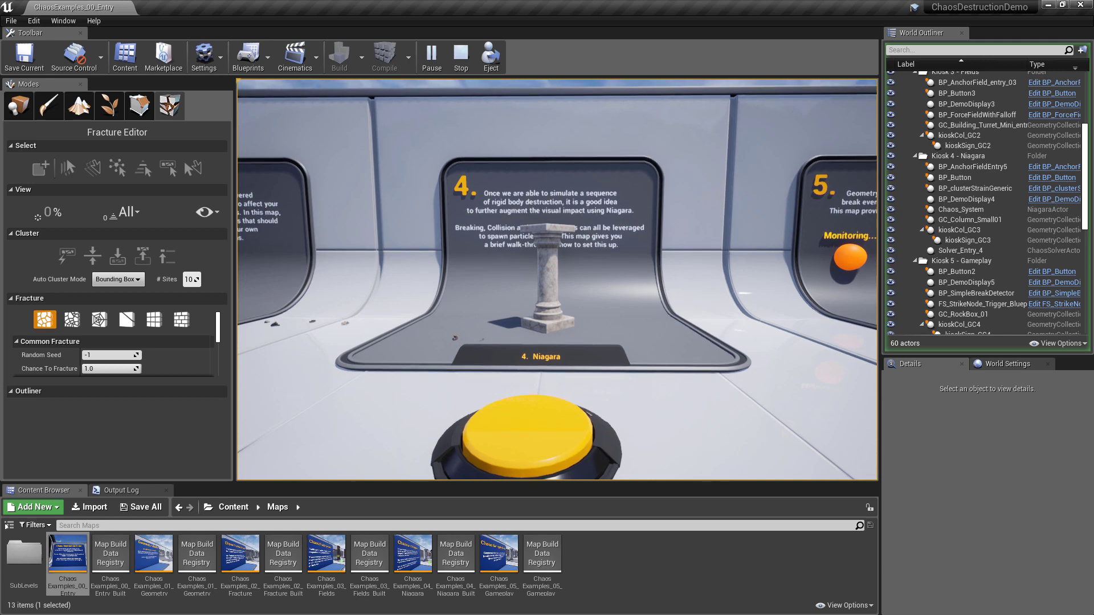
key(d)
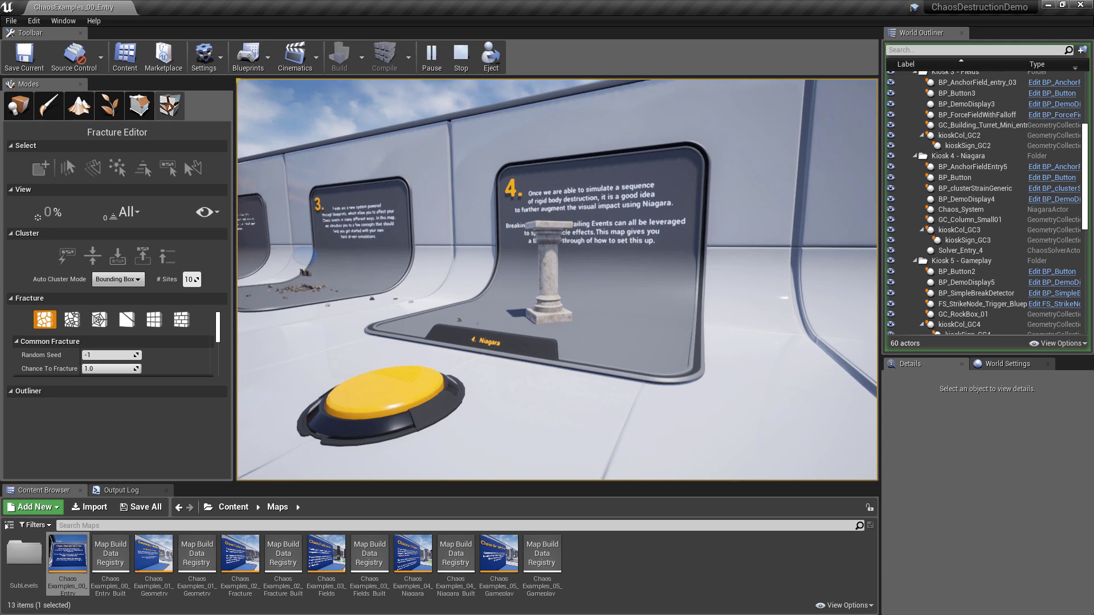
key(a)
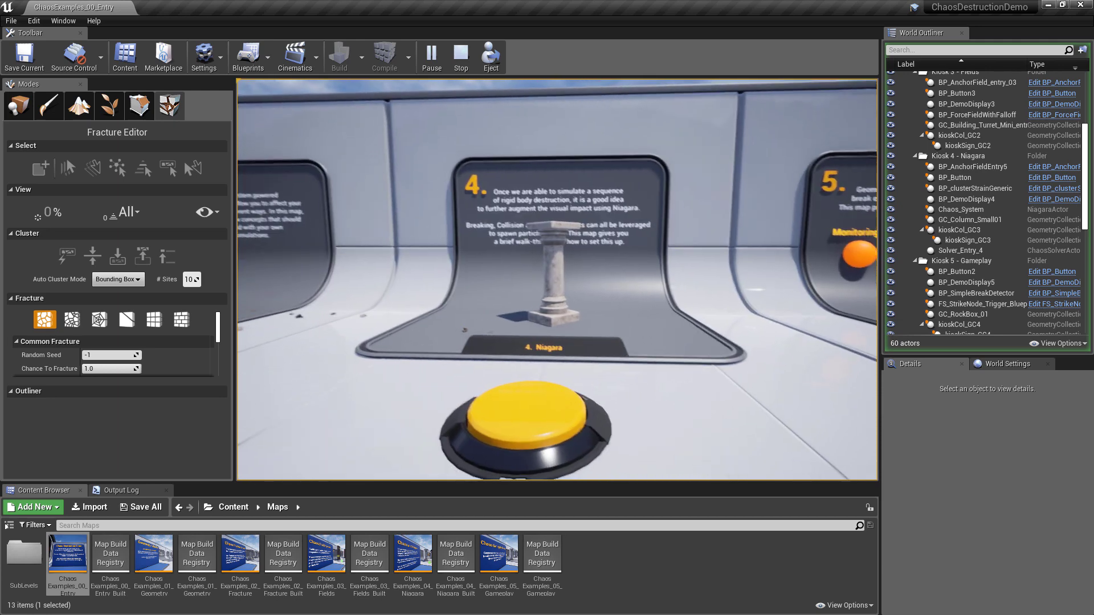
key(w)
key(w)
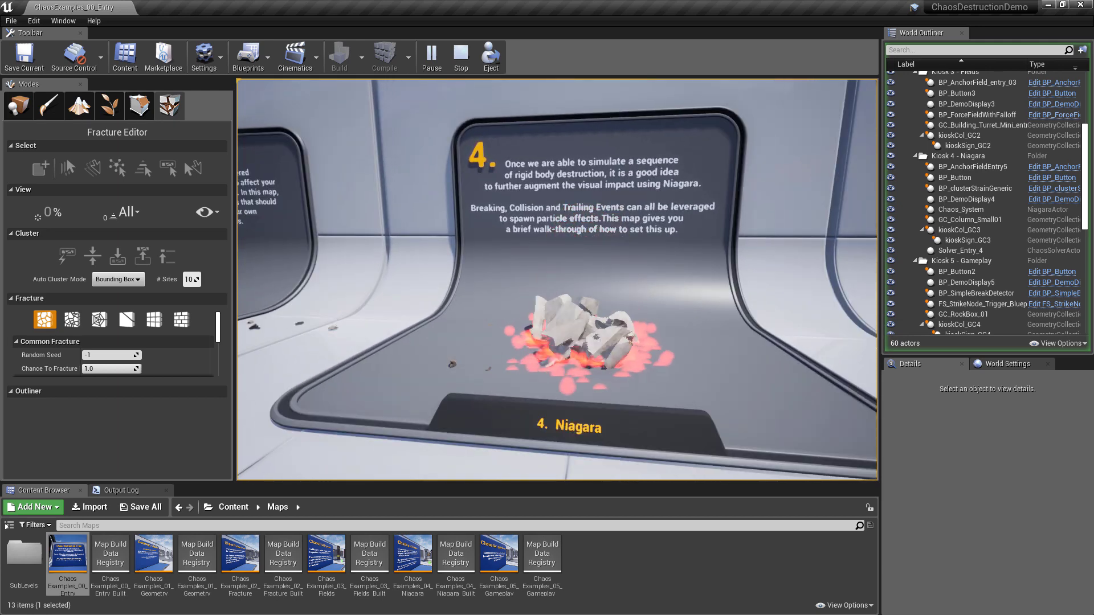
Approach kiosk 4's shattered column to examine the pieces and particles, and back away from it
key(w)
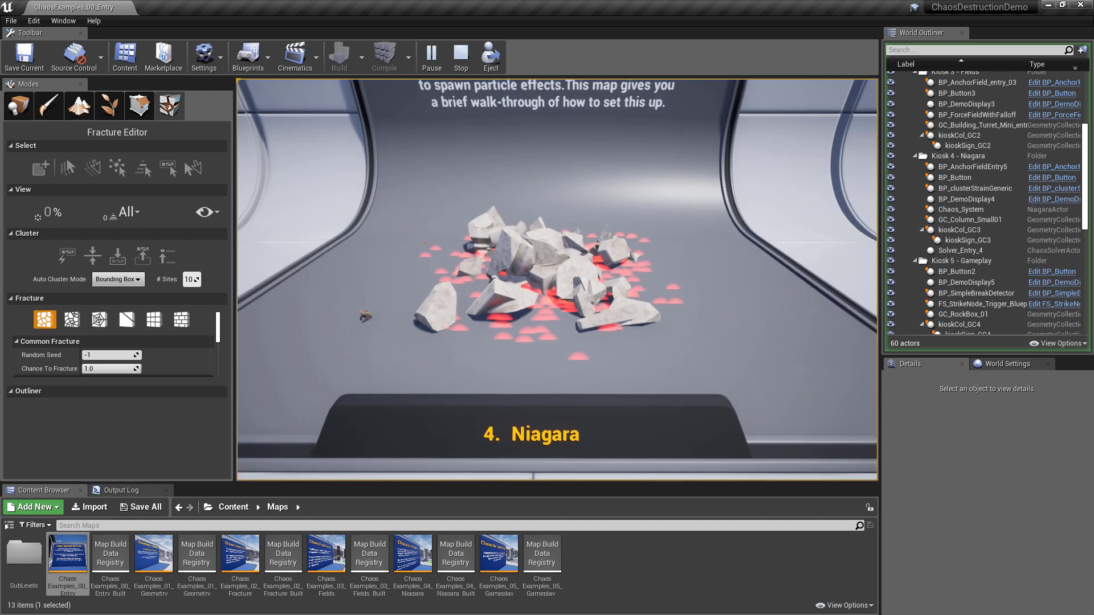
key(s)
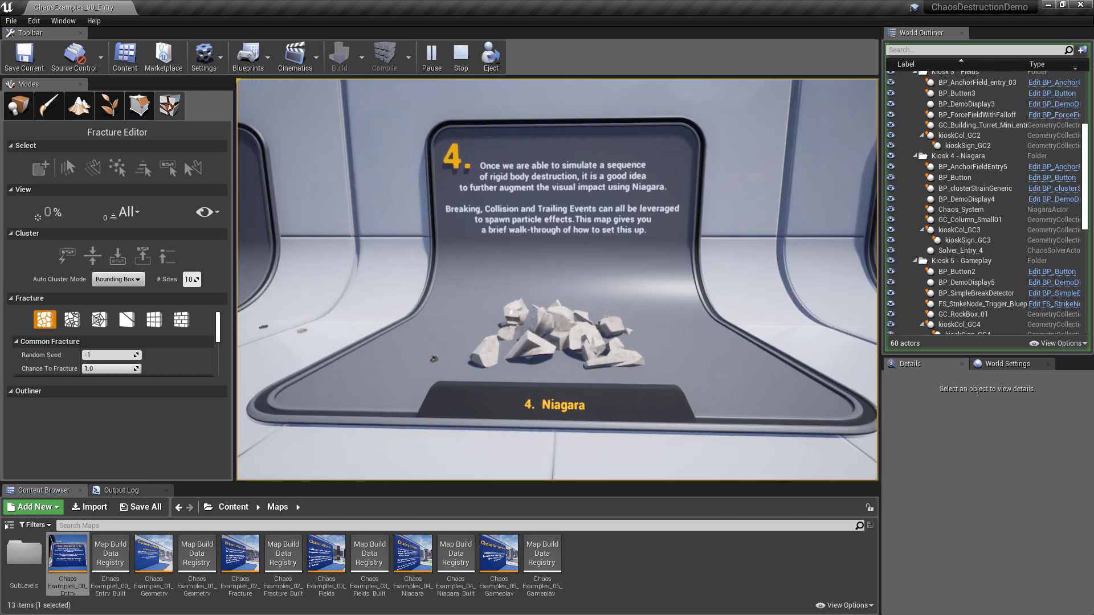
key(s)
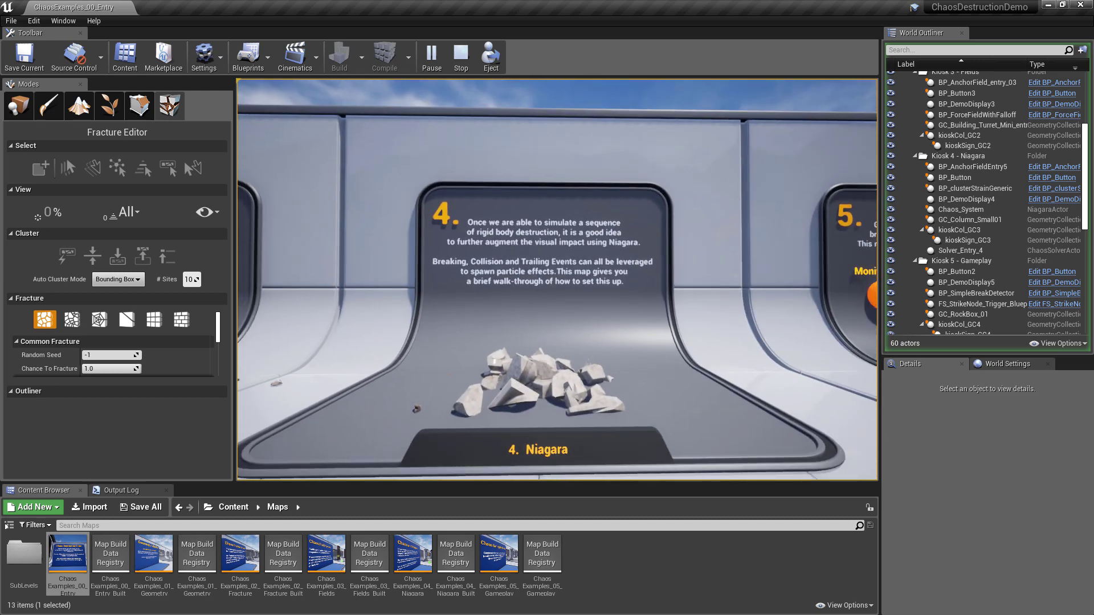
Walk to kiosk 5, Gameplay, and examine its description, monitoring sphere and floating Chaos crate
key(w)
key(d)
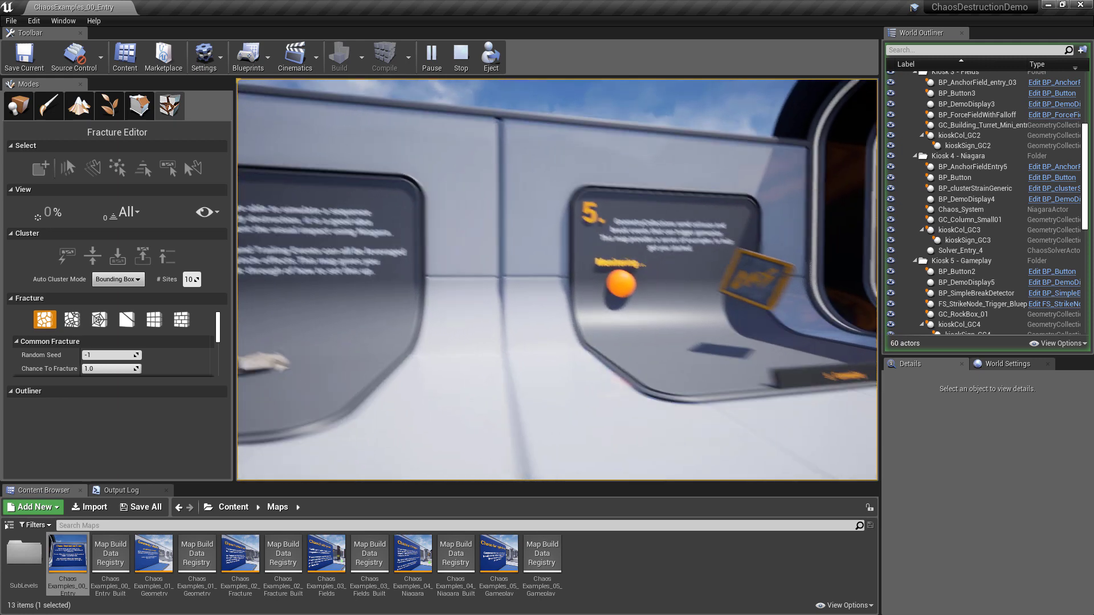
key(w)
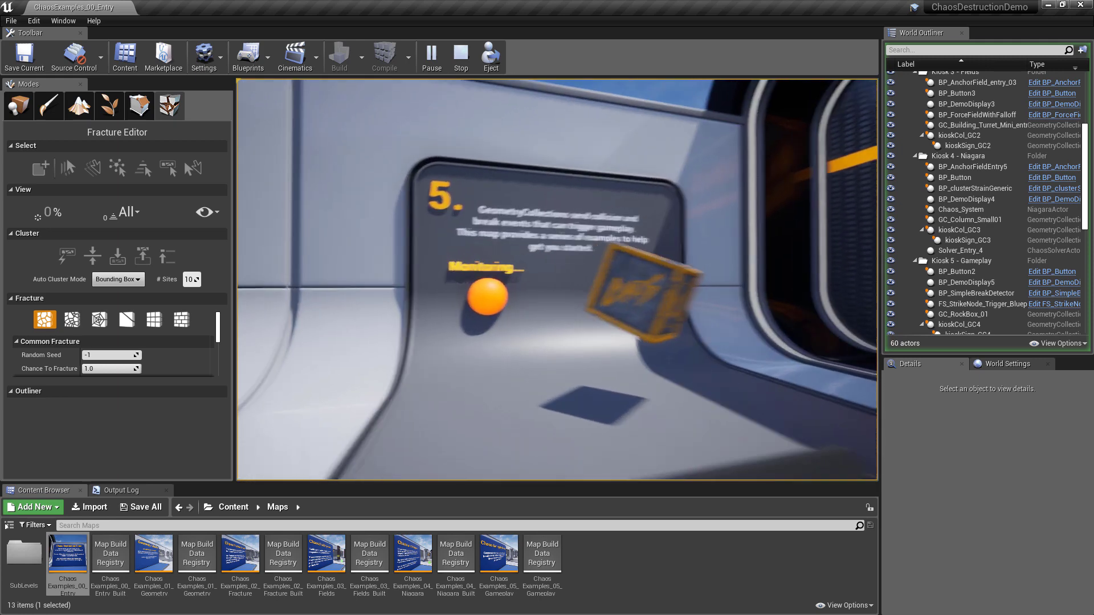
key(w)
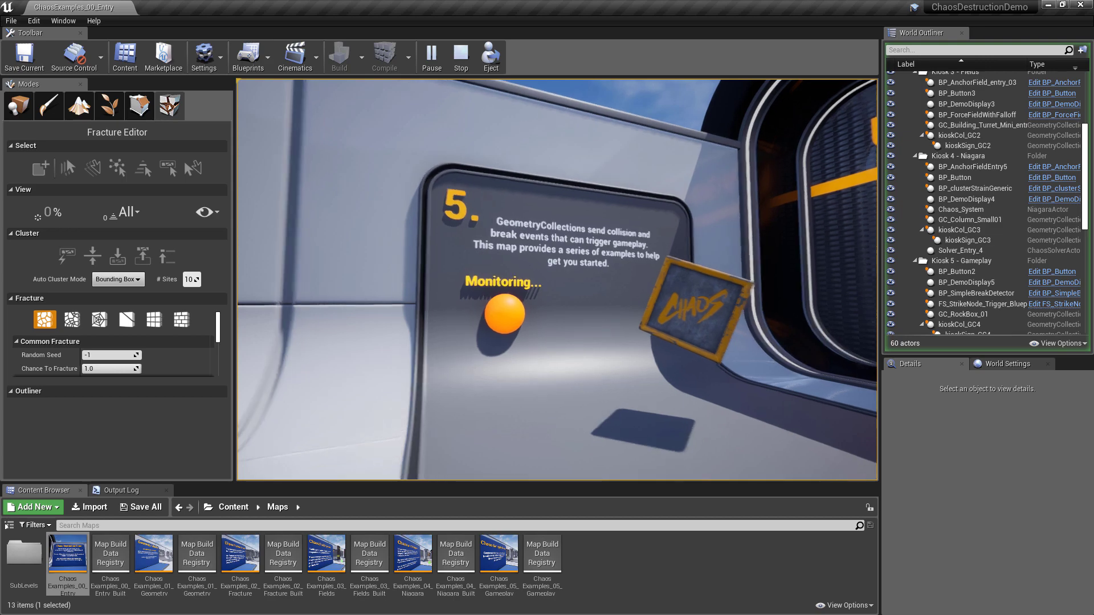
key(w)
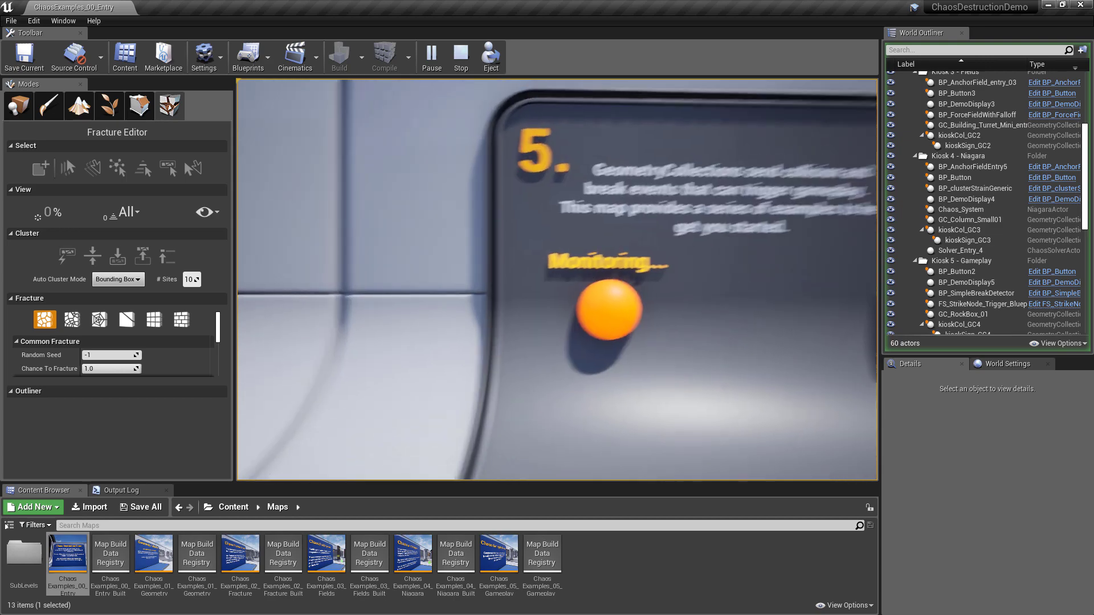
key(s)
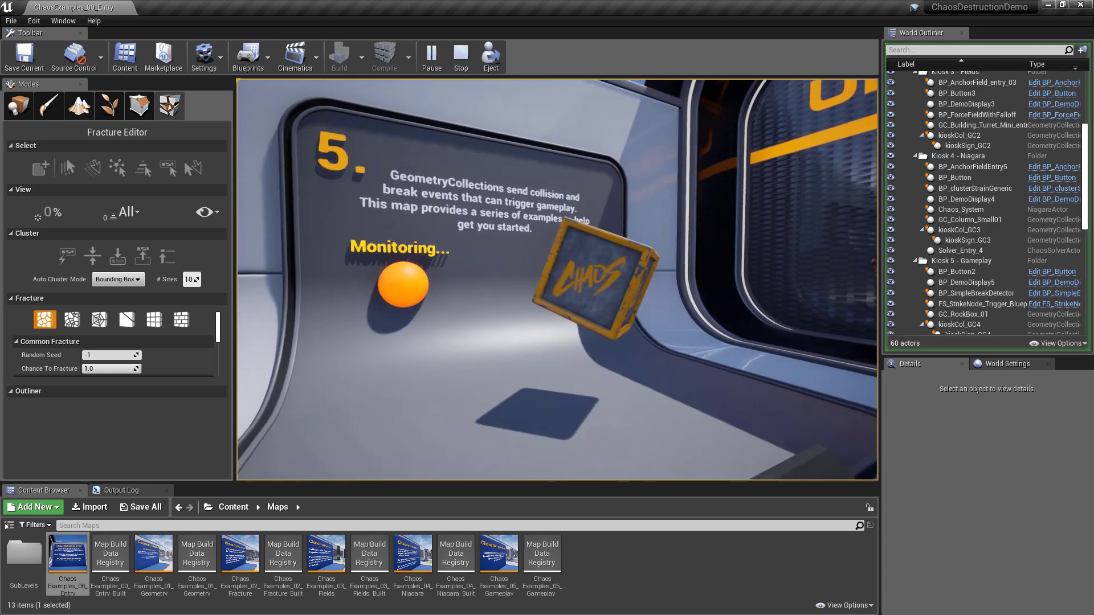
Trigger kiosk 5's yellow floor button to break the crate, and examine its debris and the break-detection sphere
key(s)
key(d)
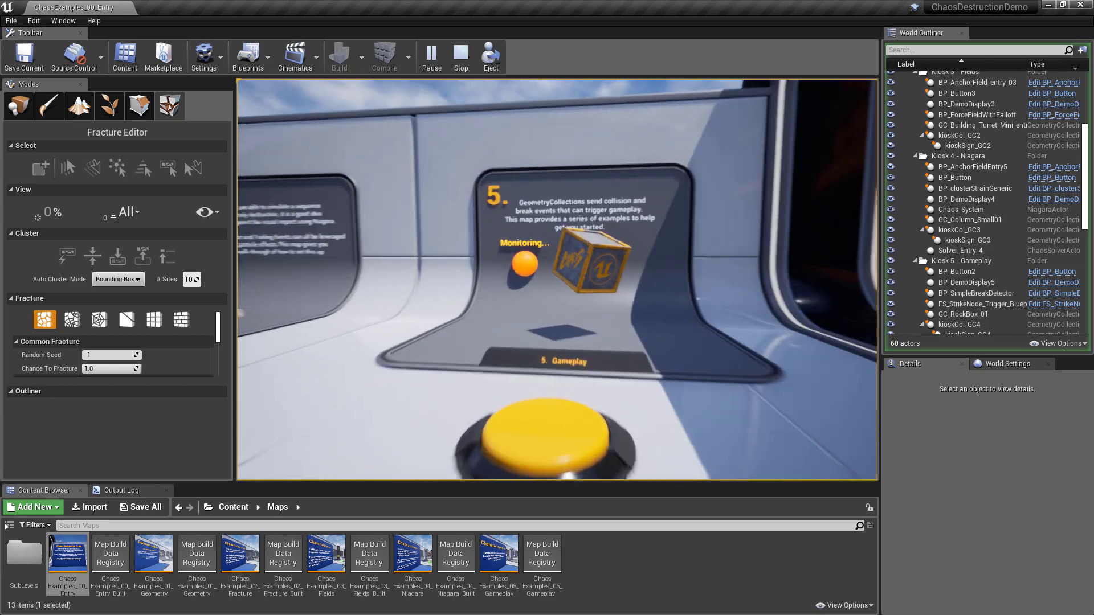
key(w)
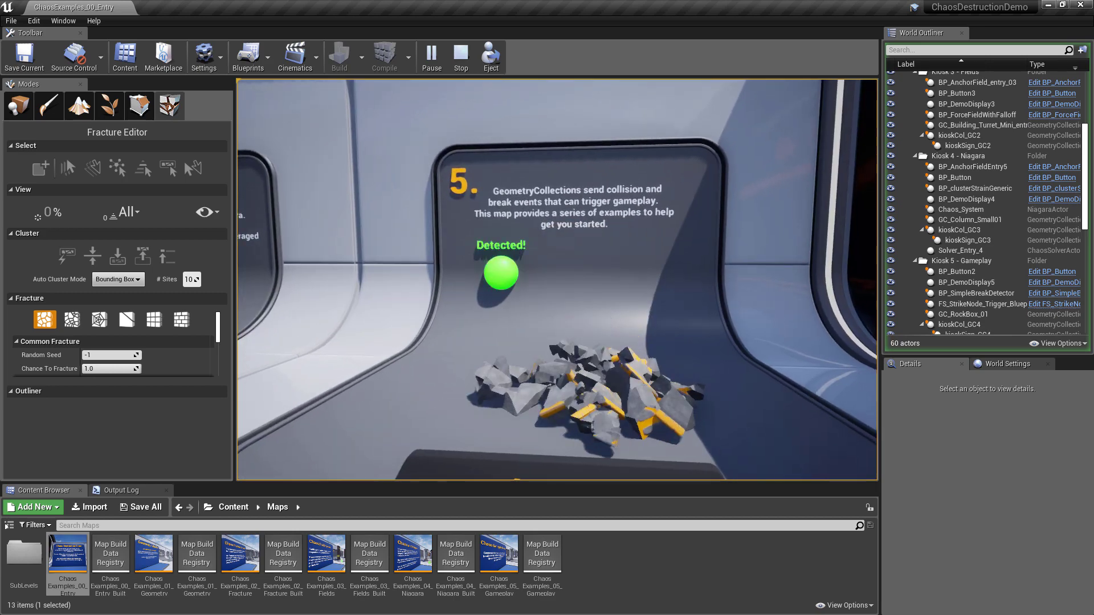
key(a)
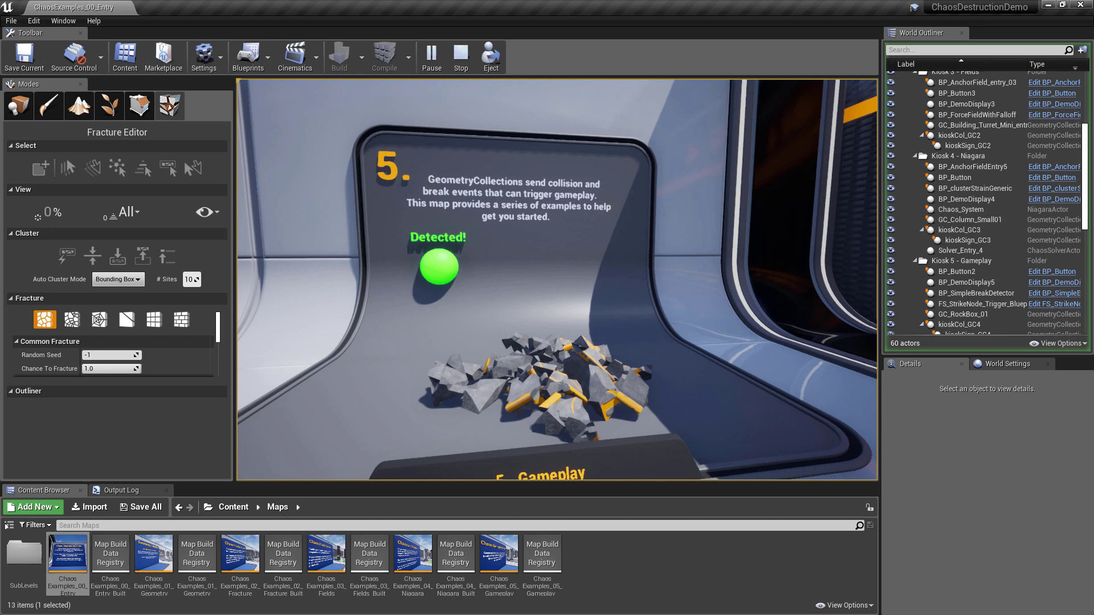
key(a)
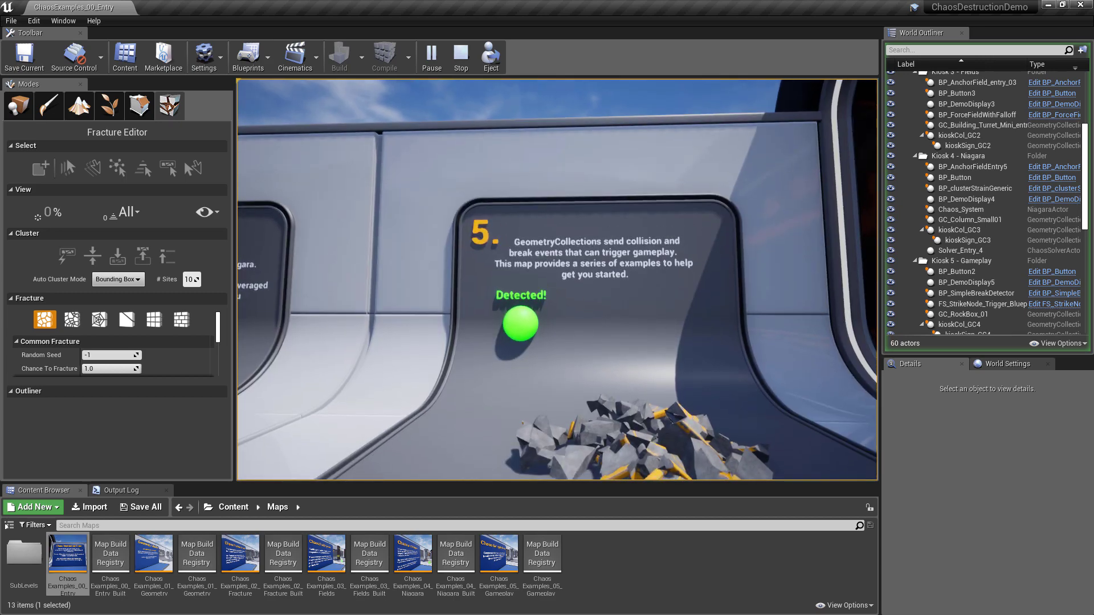
Walk back along the hall past the kiosks to kiosk 1 and look around near the Chaos Destruction Demo welcome sign
key(d)
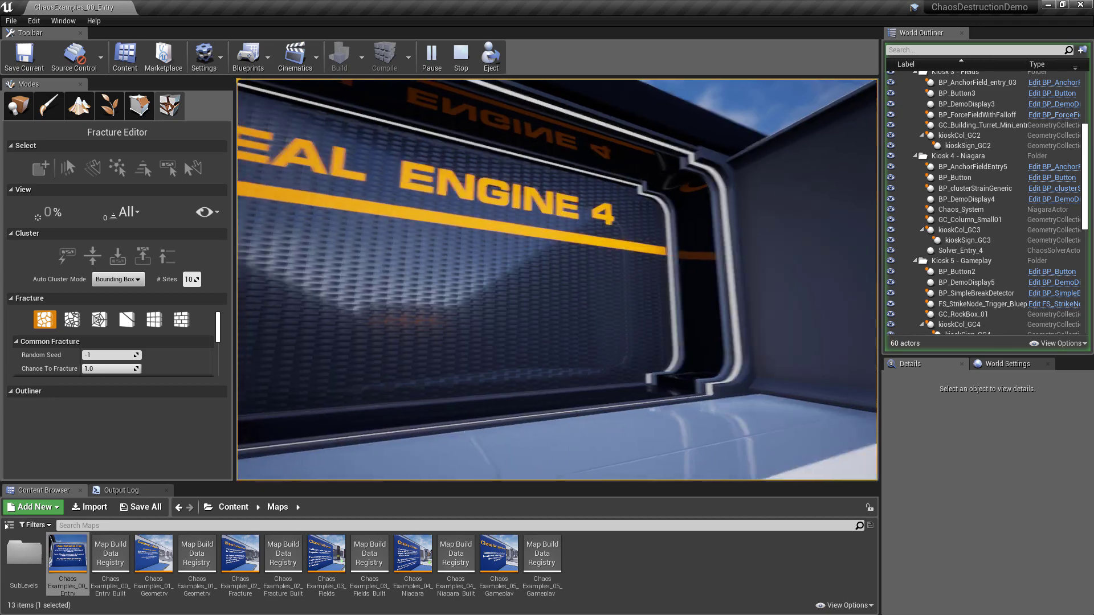
key(w)
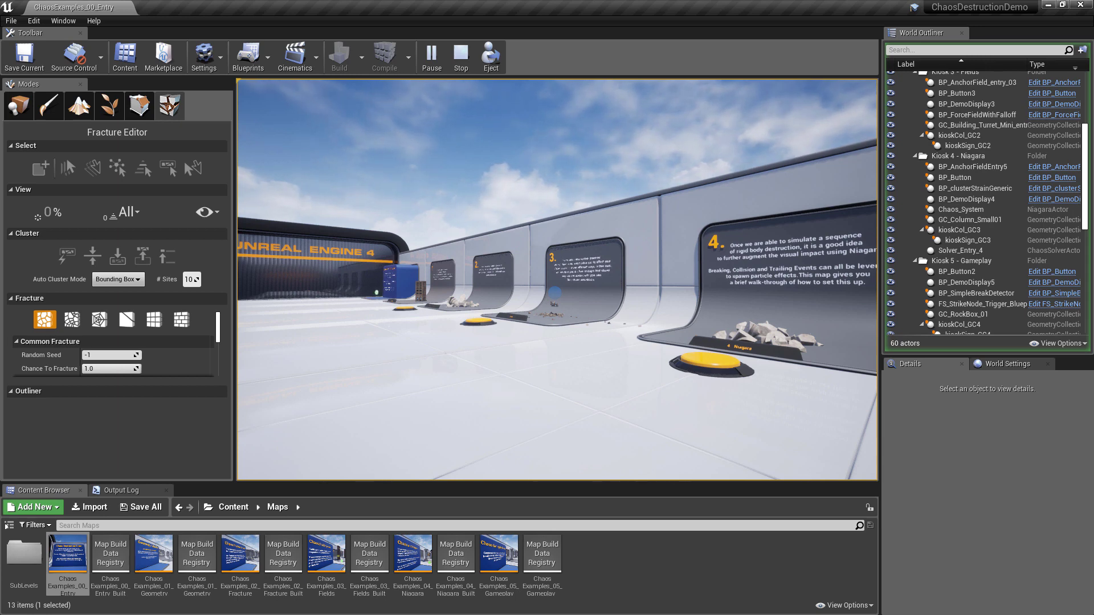
key(w)
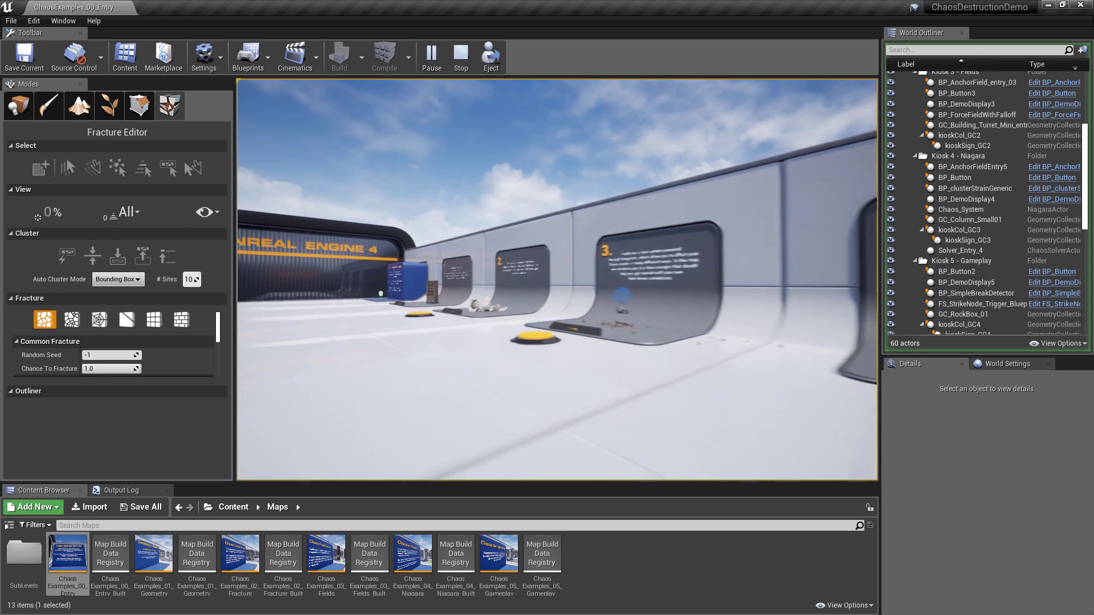
key(a)
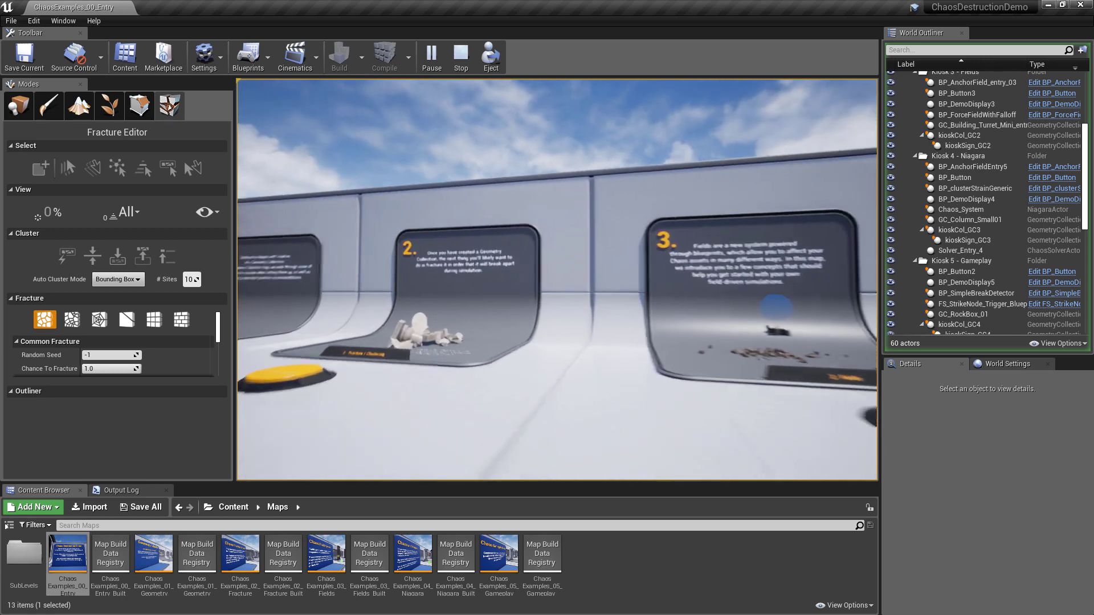
key(w)
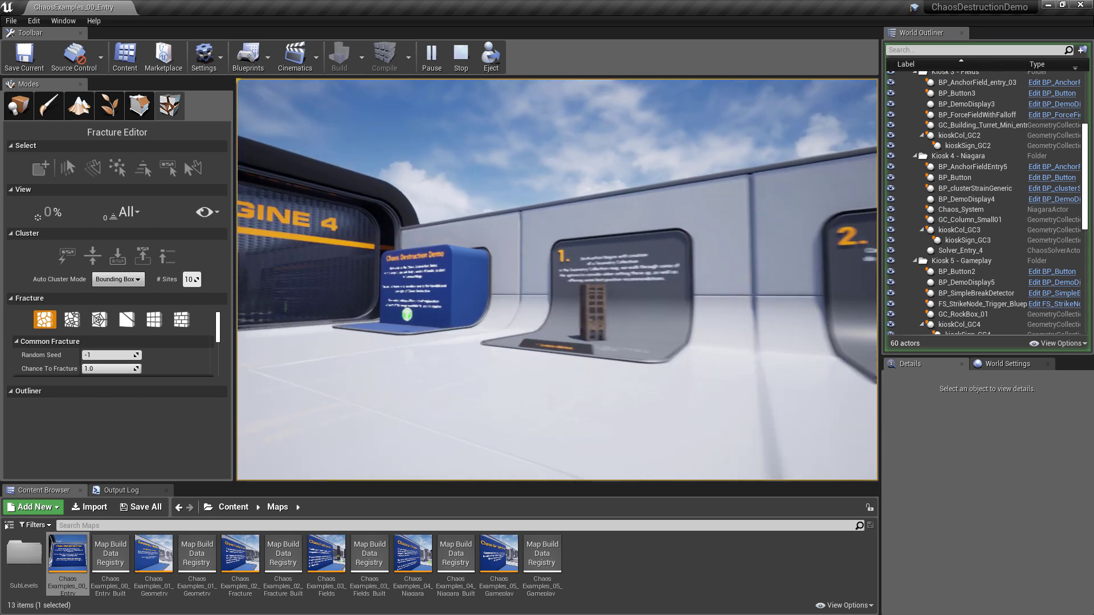
key(Left)
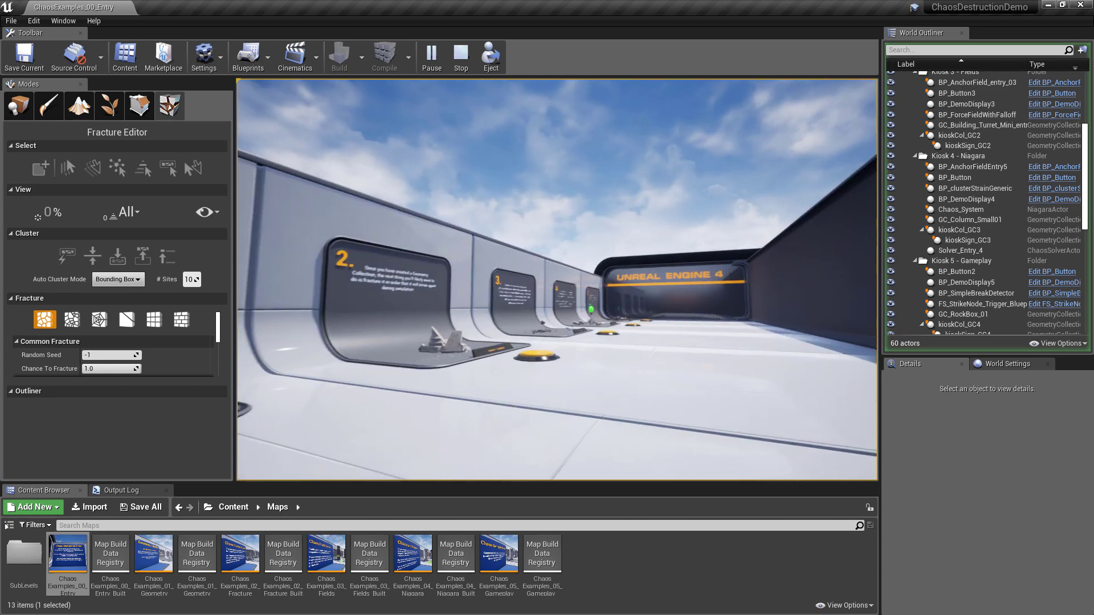
key(Right)
key(Right)
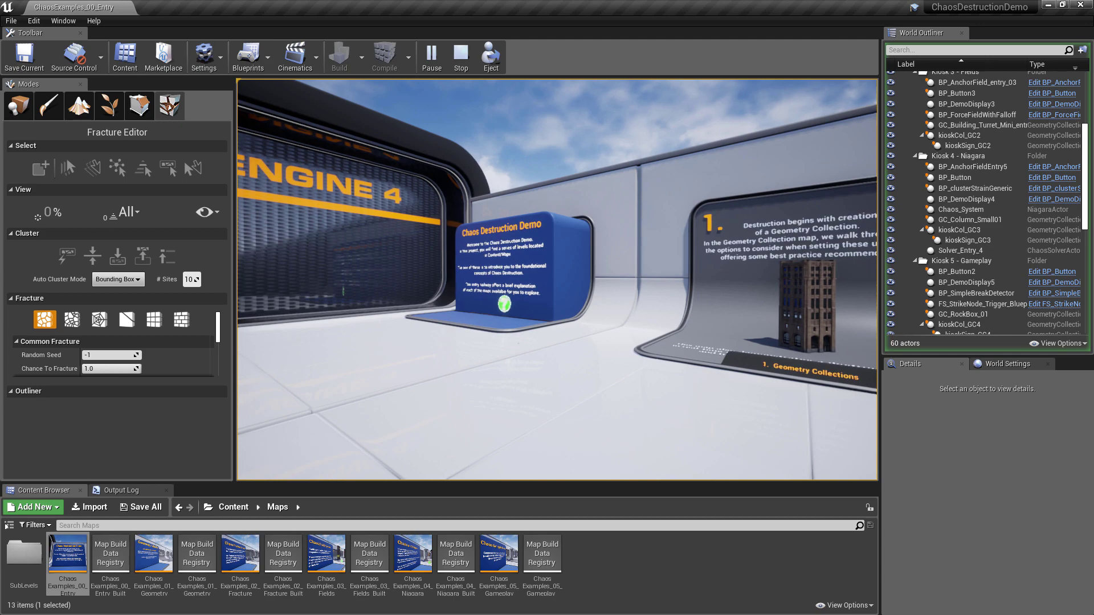
key(Right)
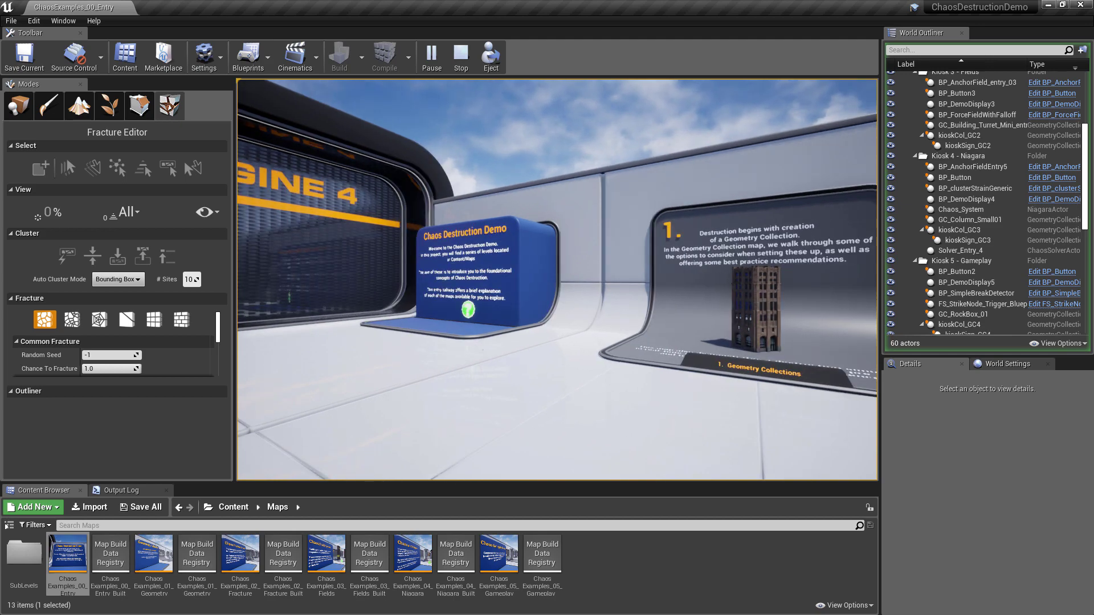